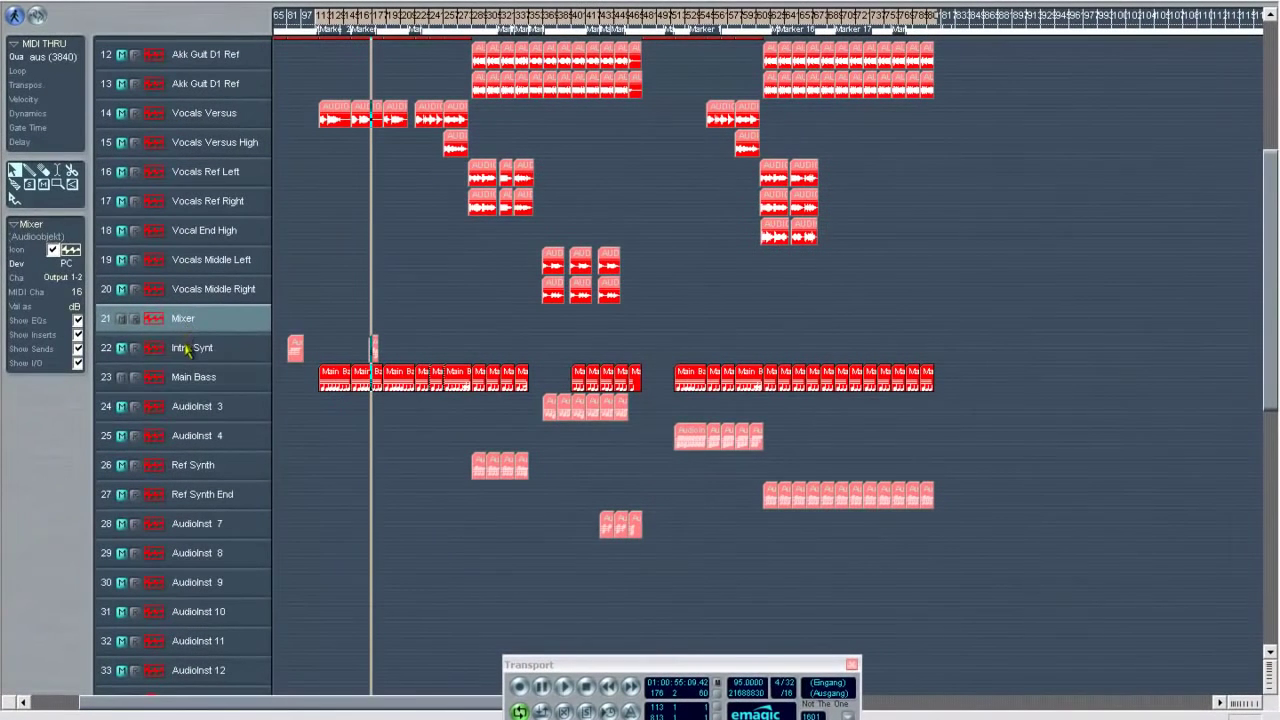
Select the Intro Synt and Main Bass tracks, then the Mixer track
click(188, 347)
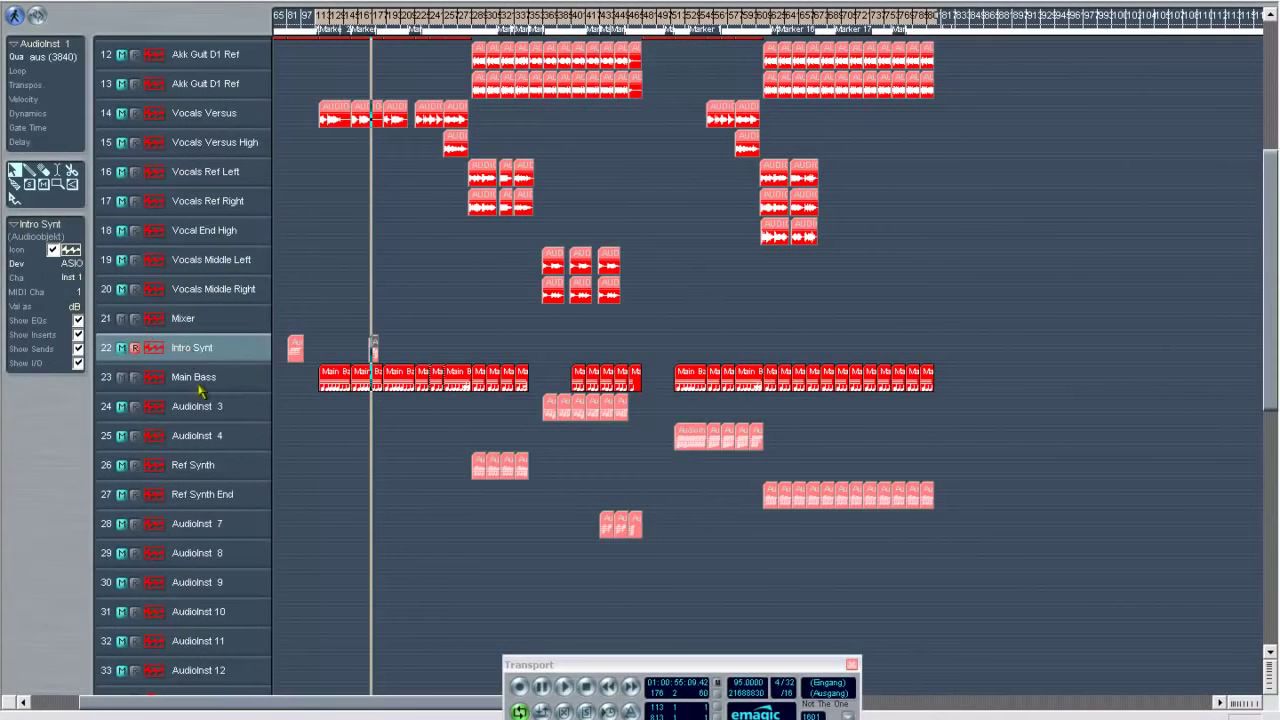
click(200, 387)
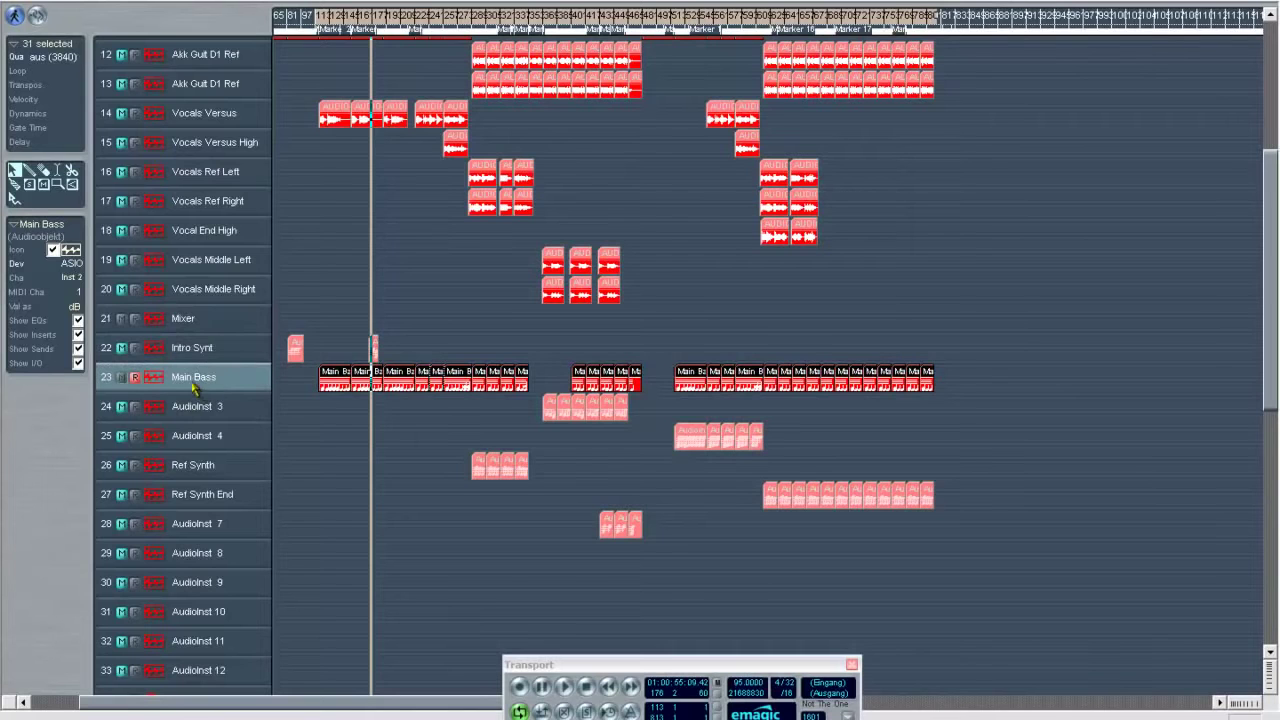
click(193, 324)
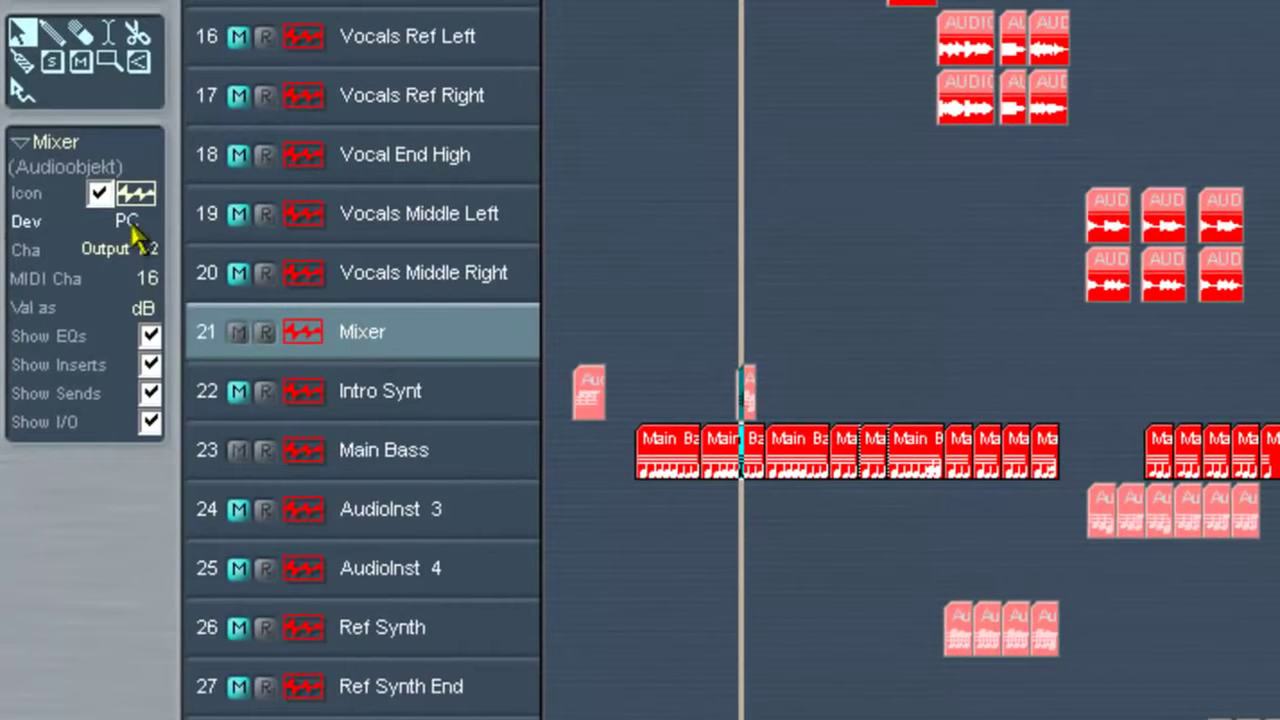
Try ASIO as the Mixer object's device, then set it back to PC
click(126, 221)
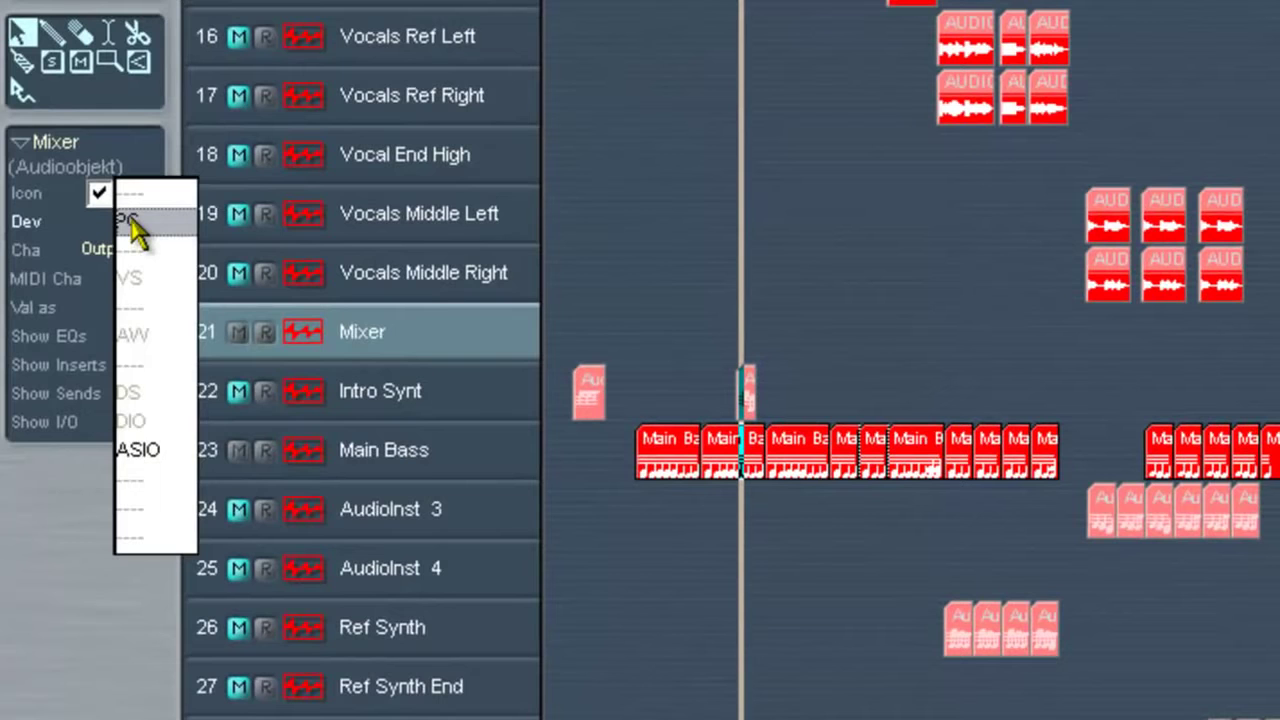
click(130, 218)
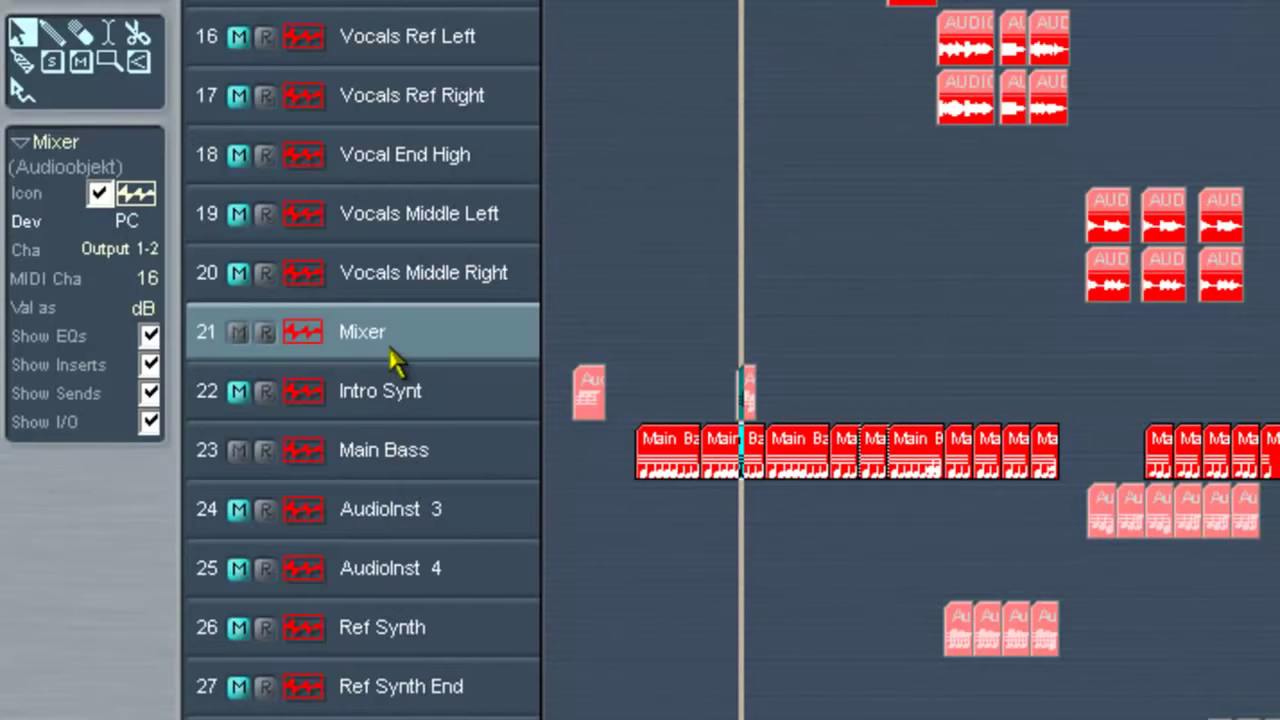
click(128, 221)
click(137, 527)
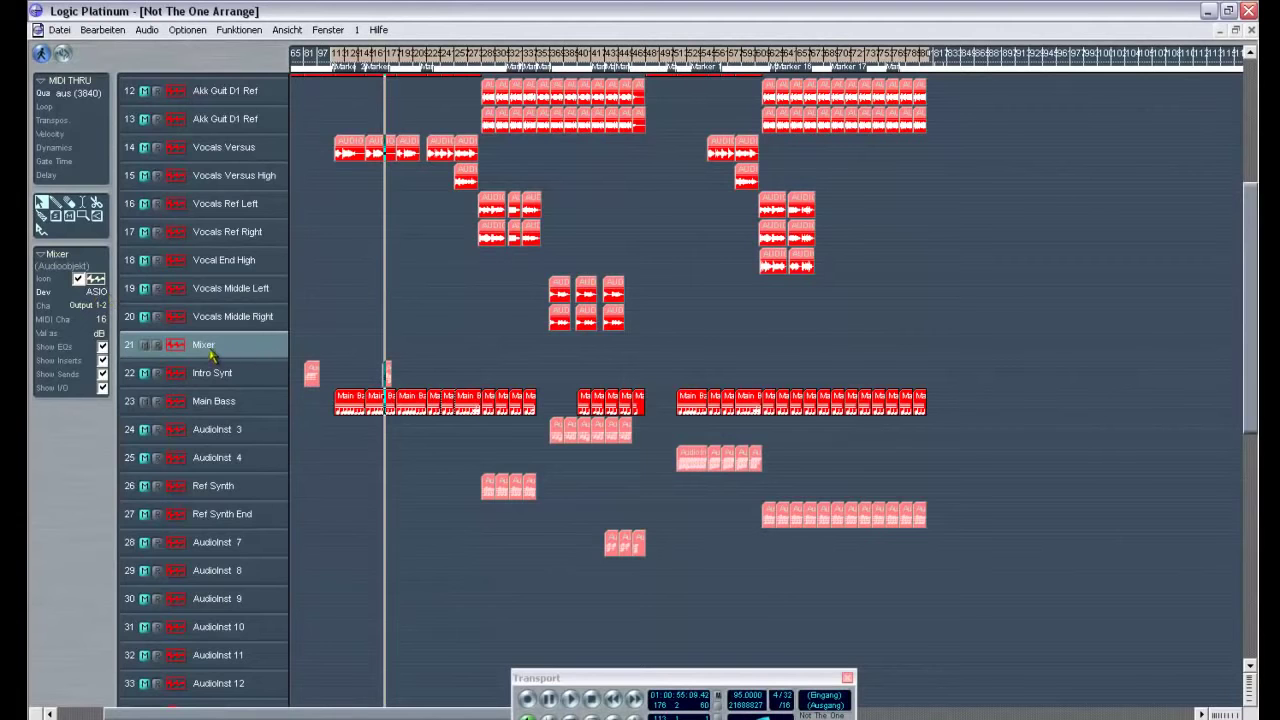
click(97, 292)
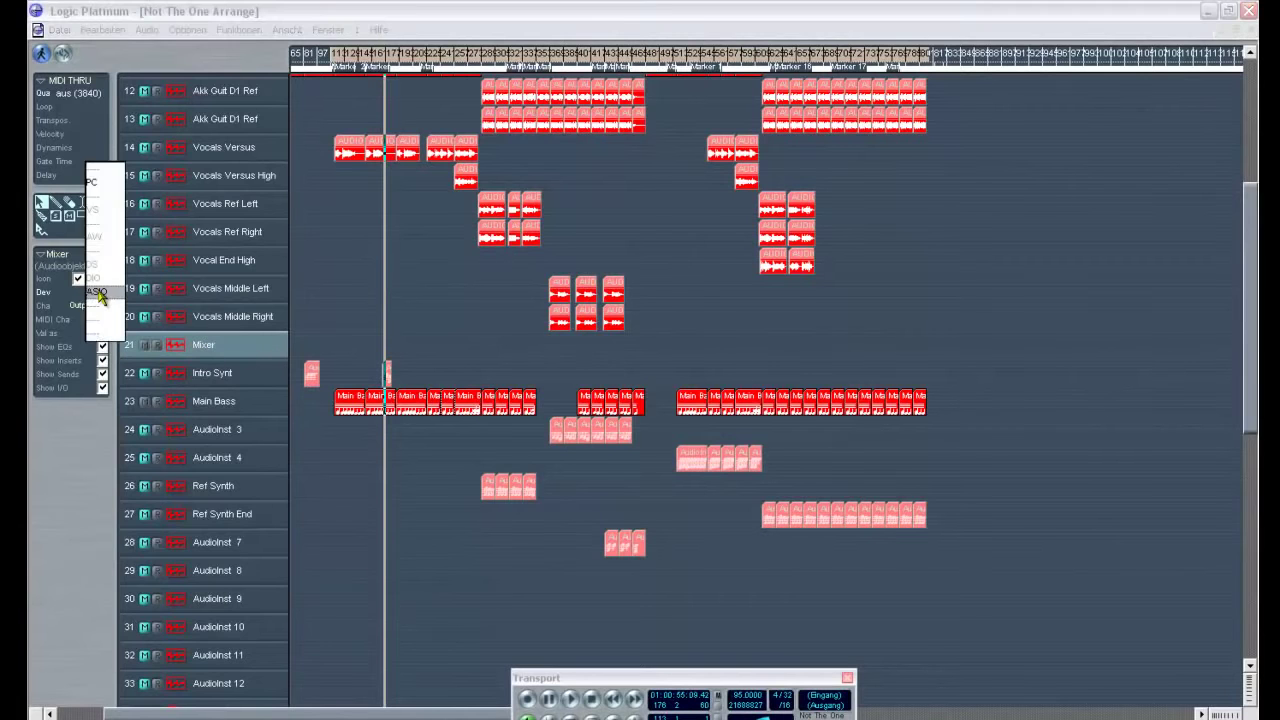
click(98, 200)
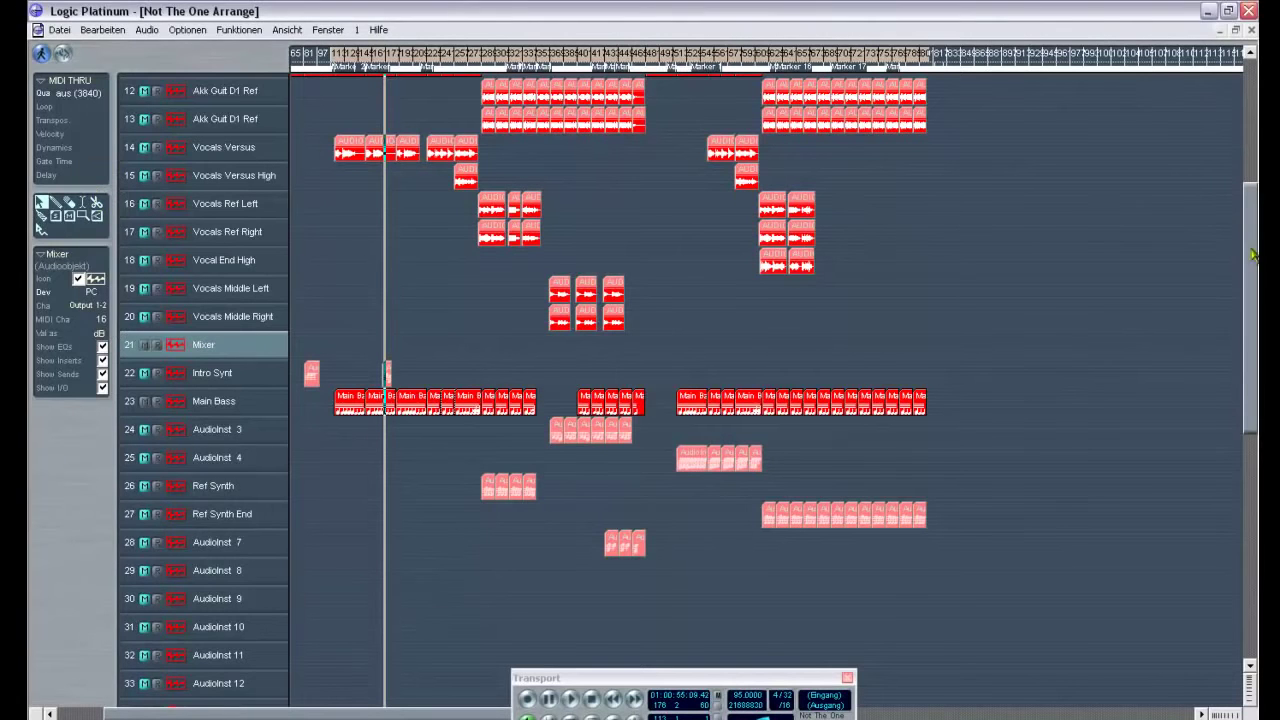
Create a new track directly below the Audio21 track
scroll(381, 162, up, 10)
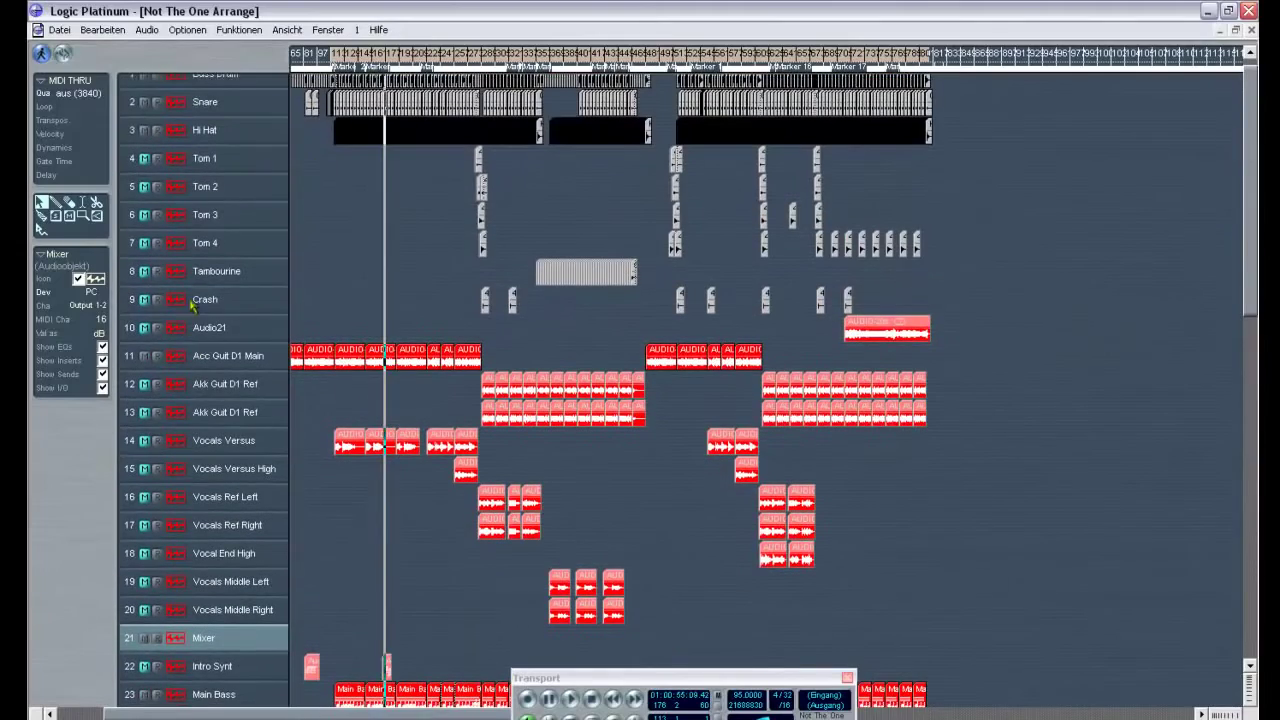
click(217, 337)
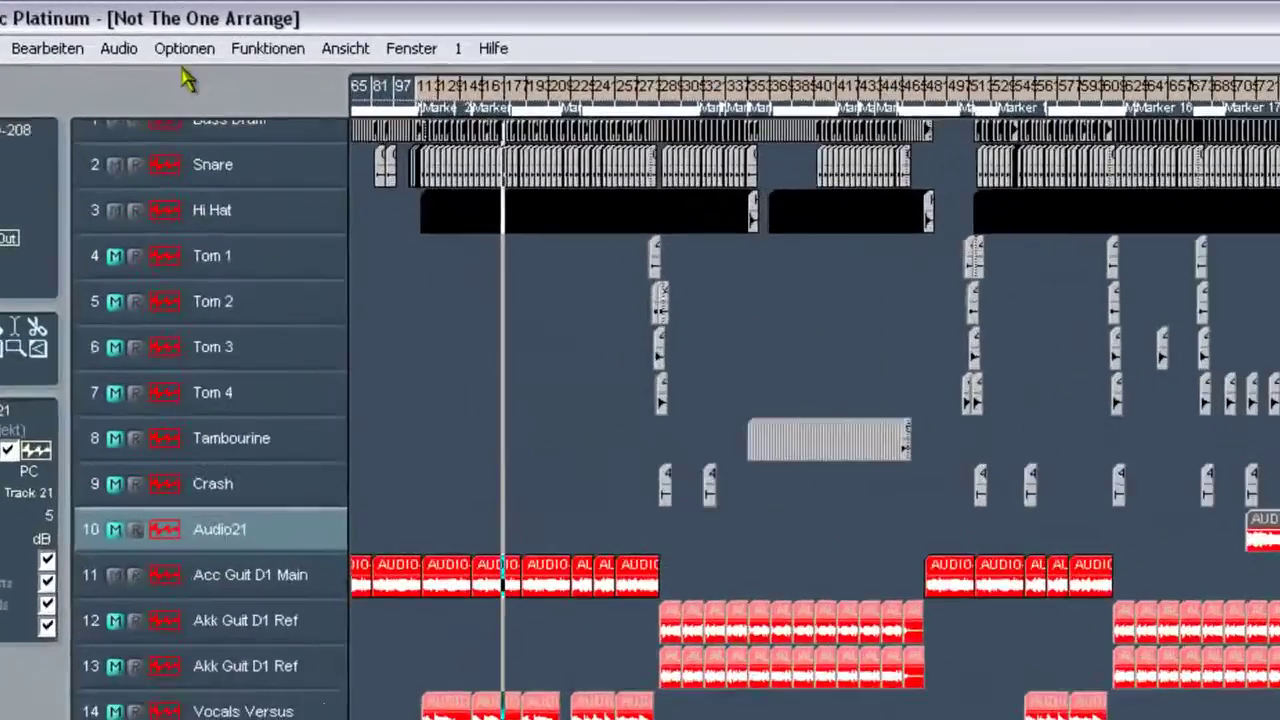
click(187, 29)
mouse_move(201, 52)
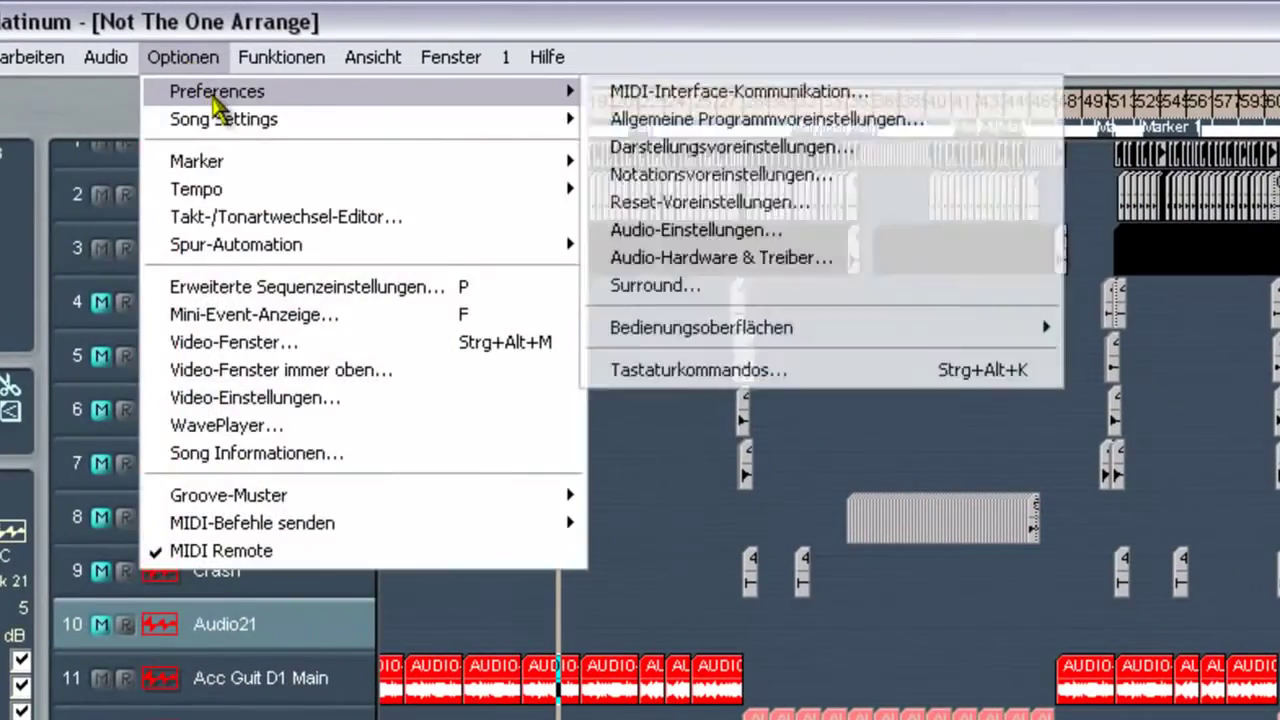
mouse_move(278, 57)
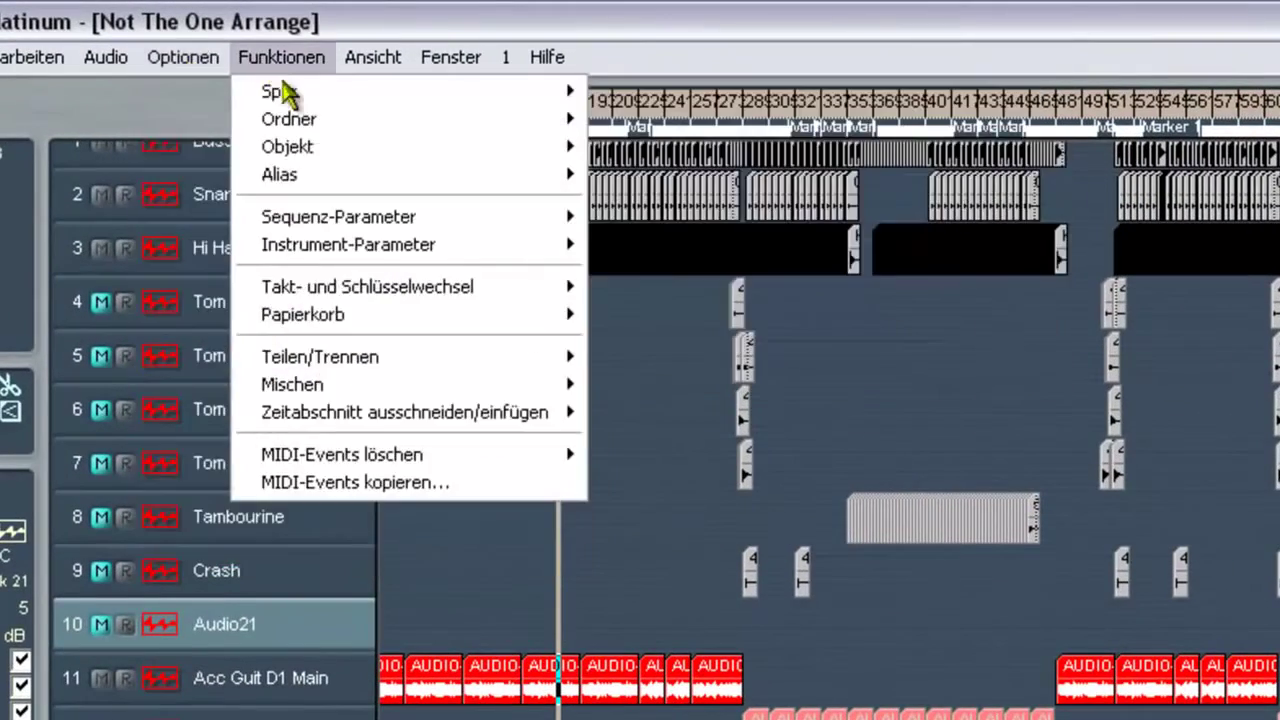
mouse_move(289, 94)
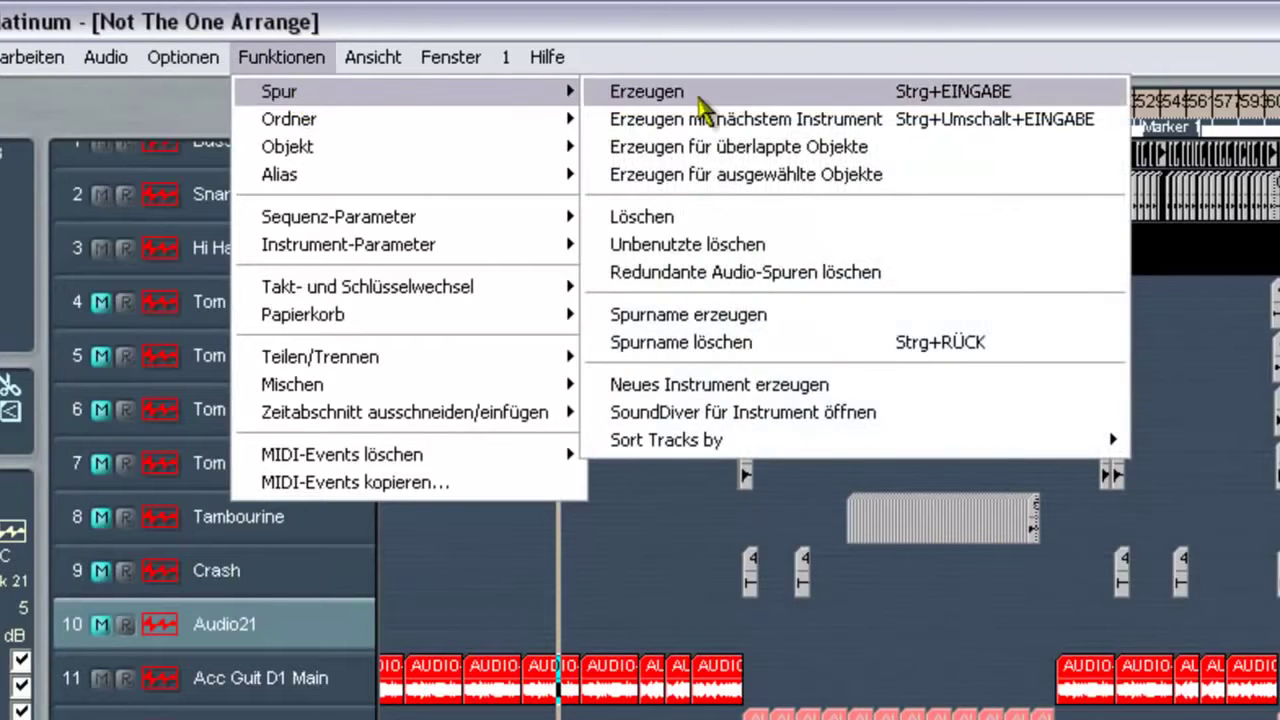
click(697, 94)
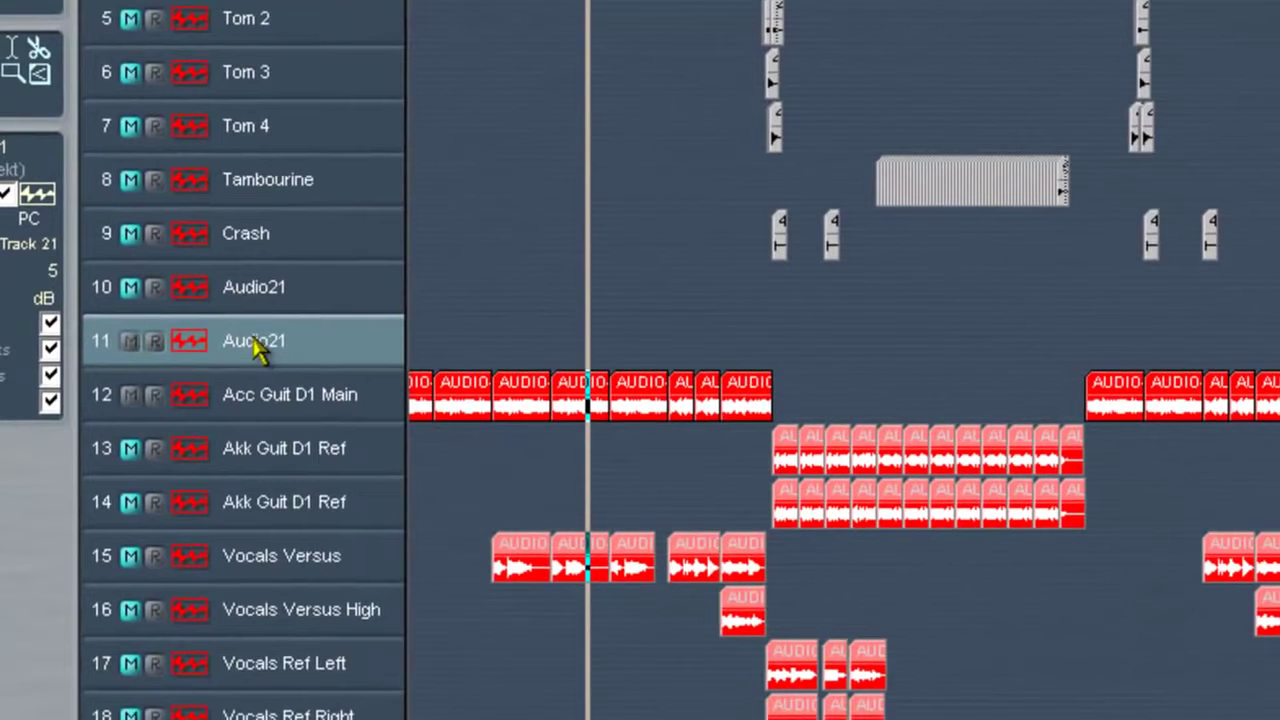
Assign track 11 to Audio30, arm it for recording and dismiss the no-input warning
right_click(252, 347)
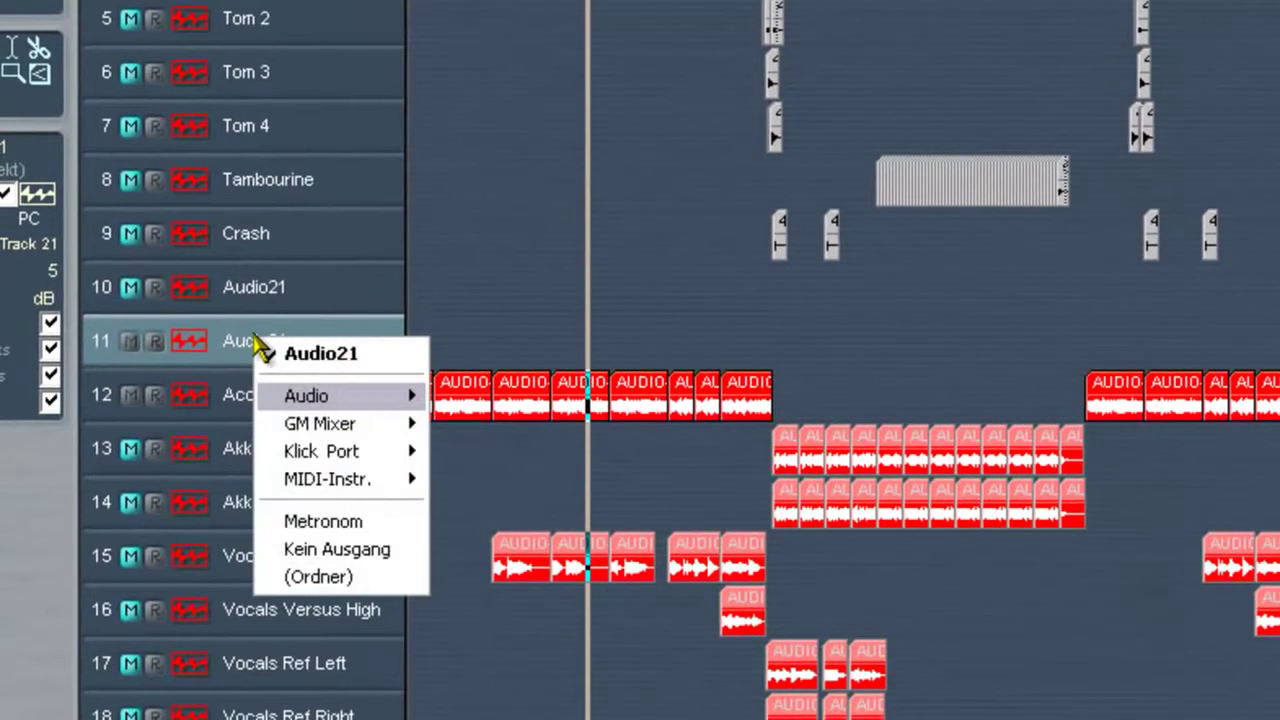
mouse_move(323, 405)
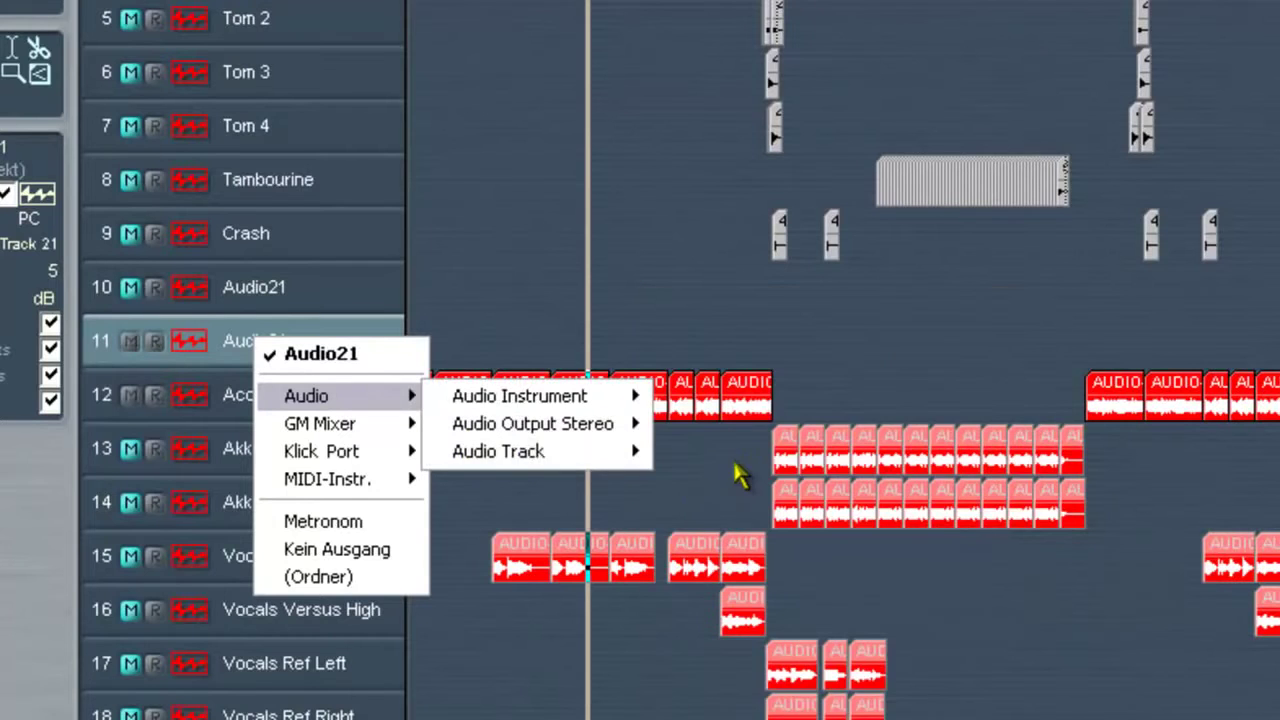
mouse_move(560, 452)
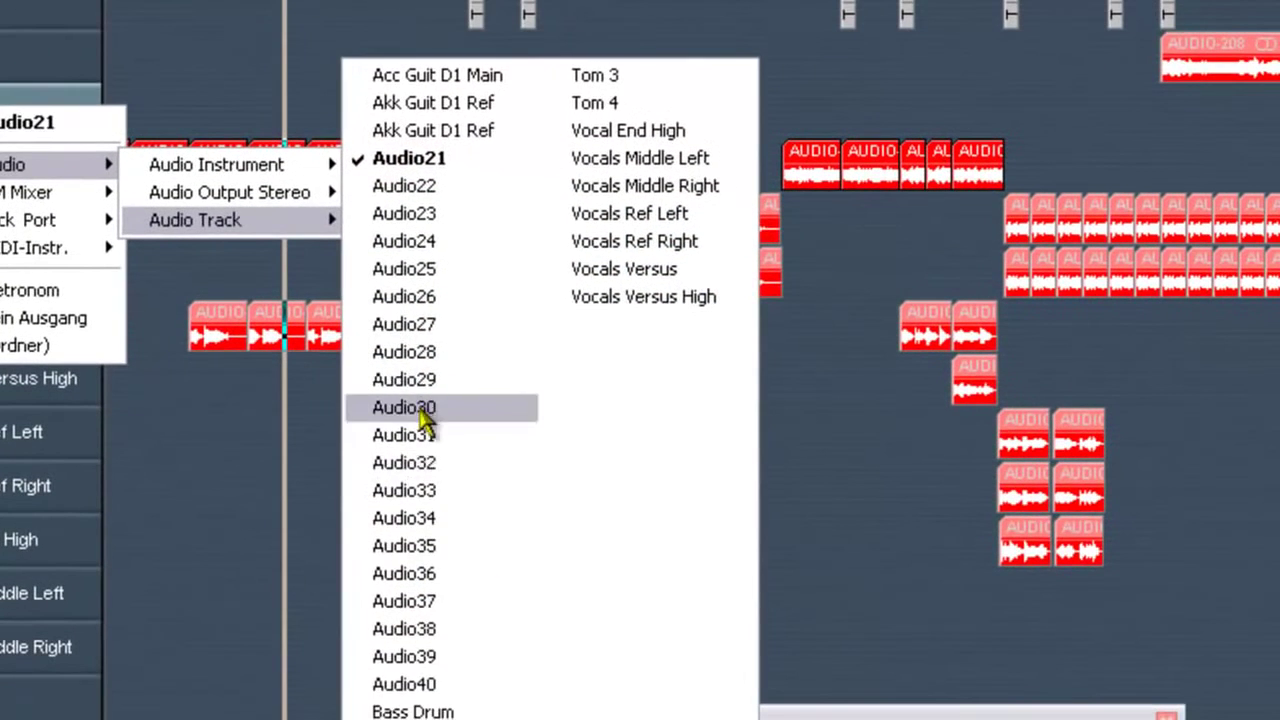
click(452, 432)
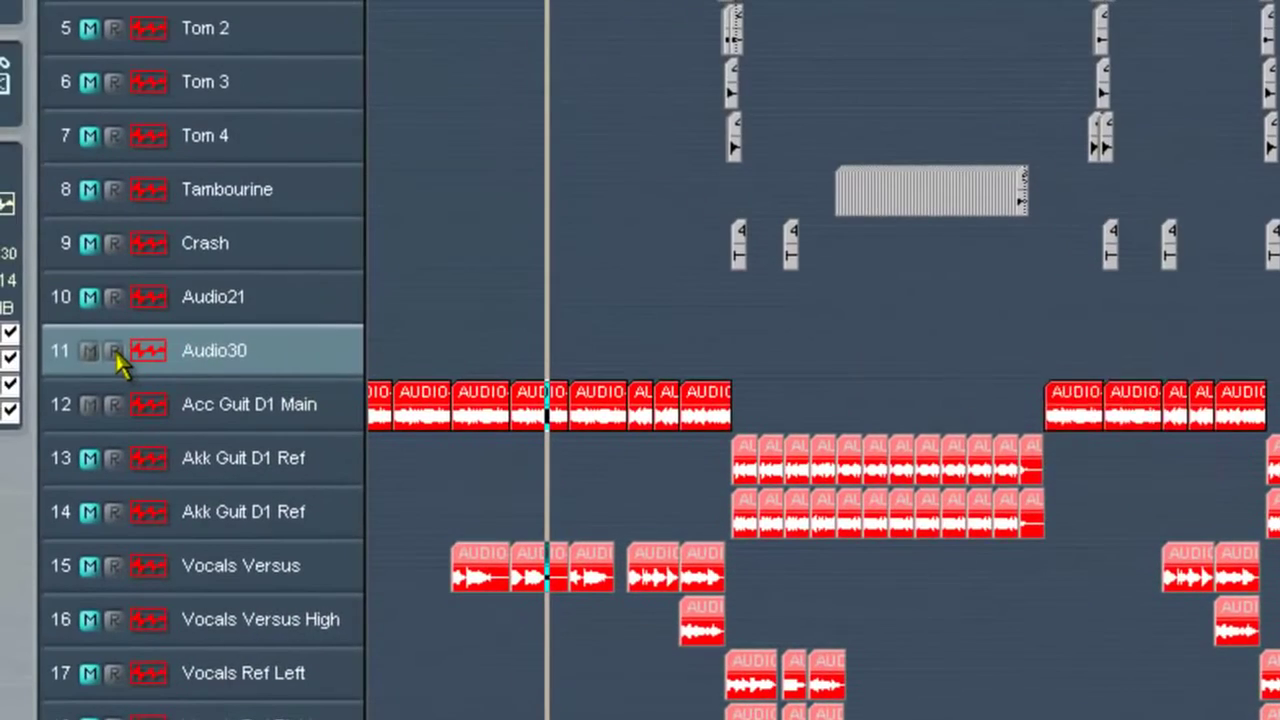
click(120, 349)
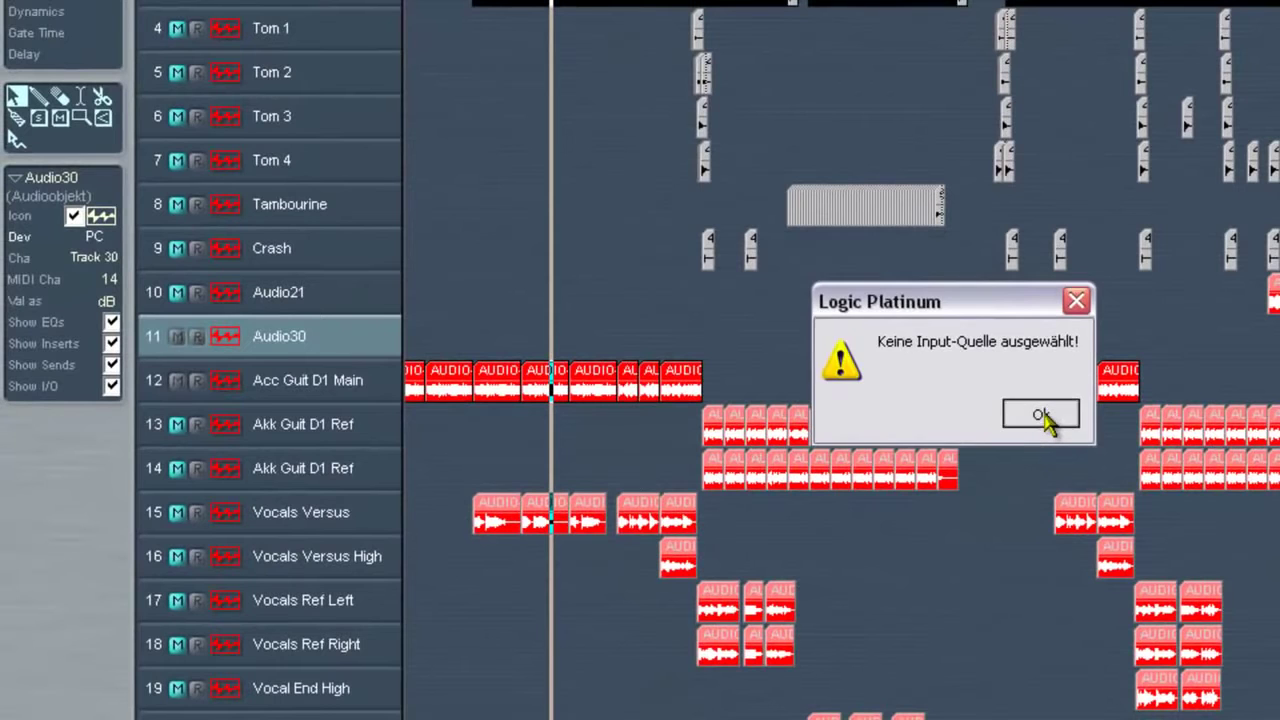
click(1042, 416)
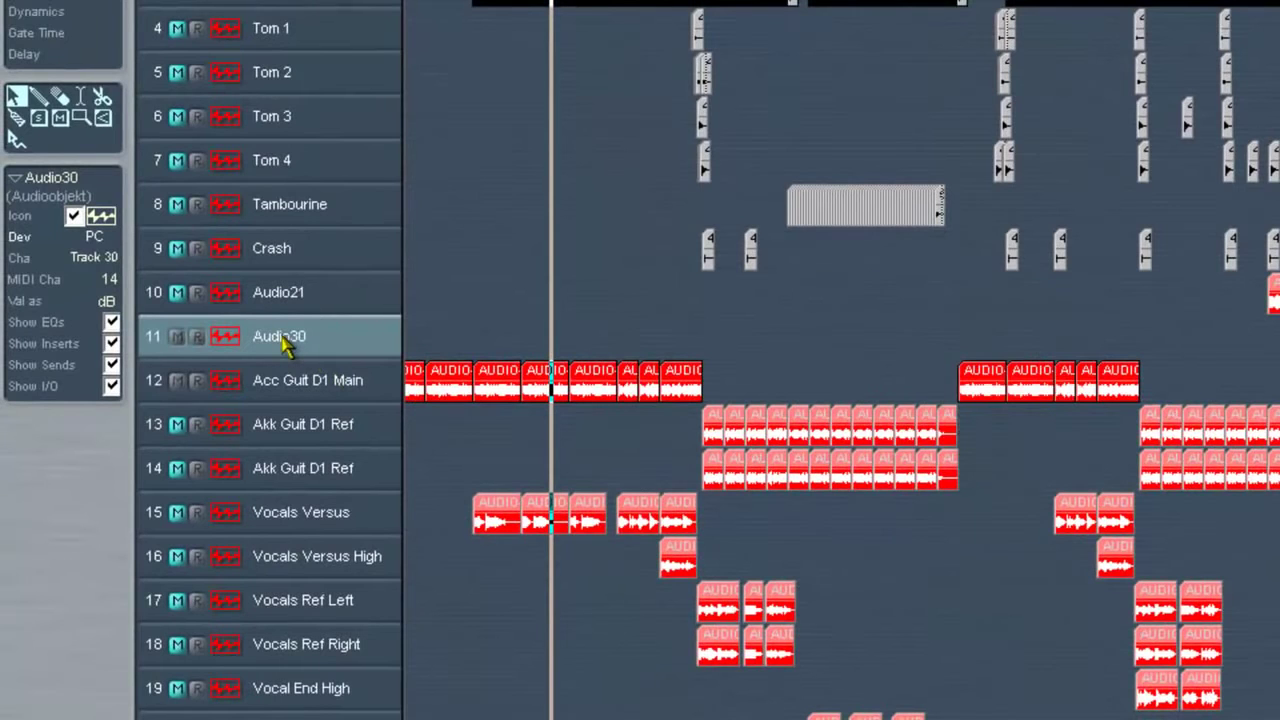
In the mixer, make Audio30 a stereo channel with Input 1-2 as its source
key(F3)
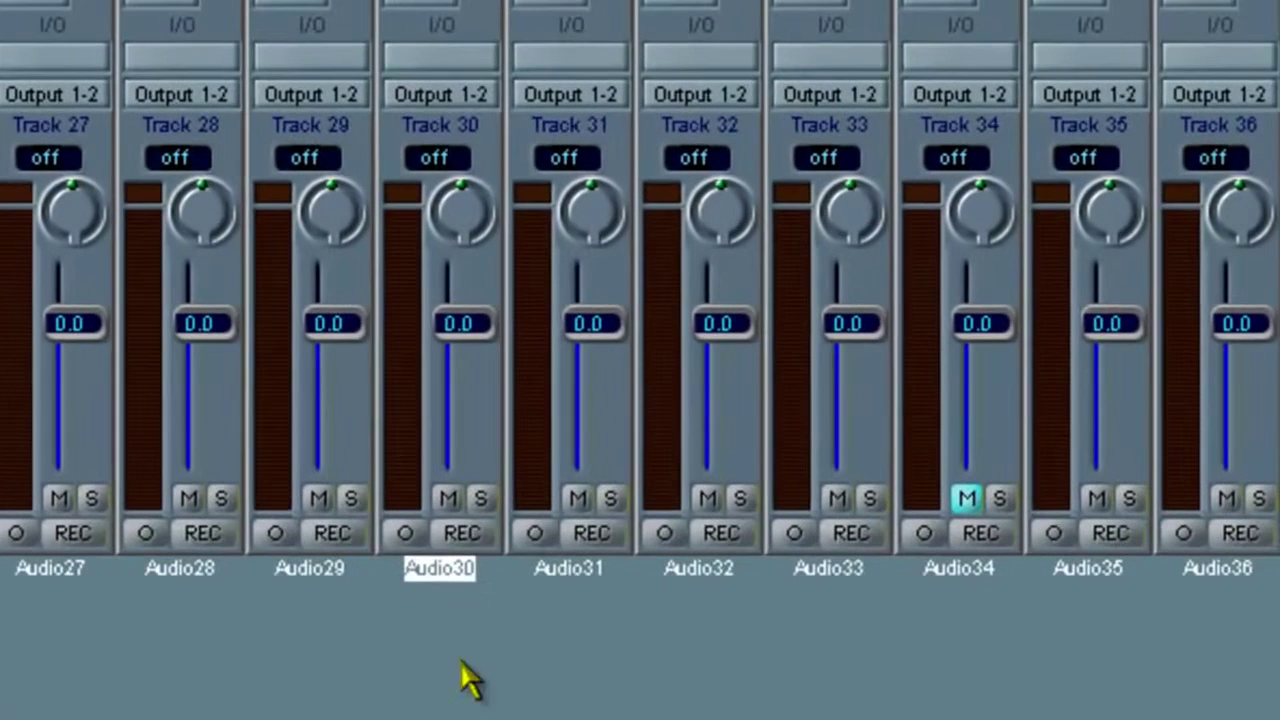
click(405, 534)
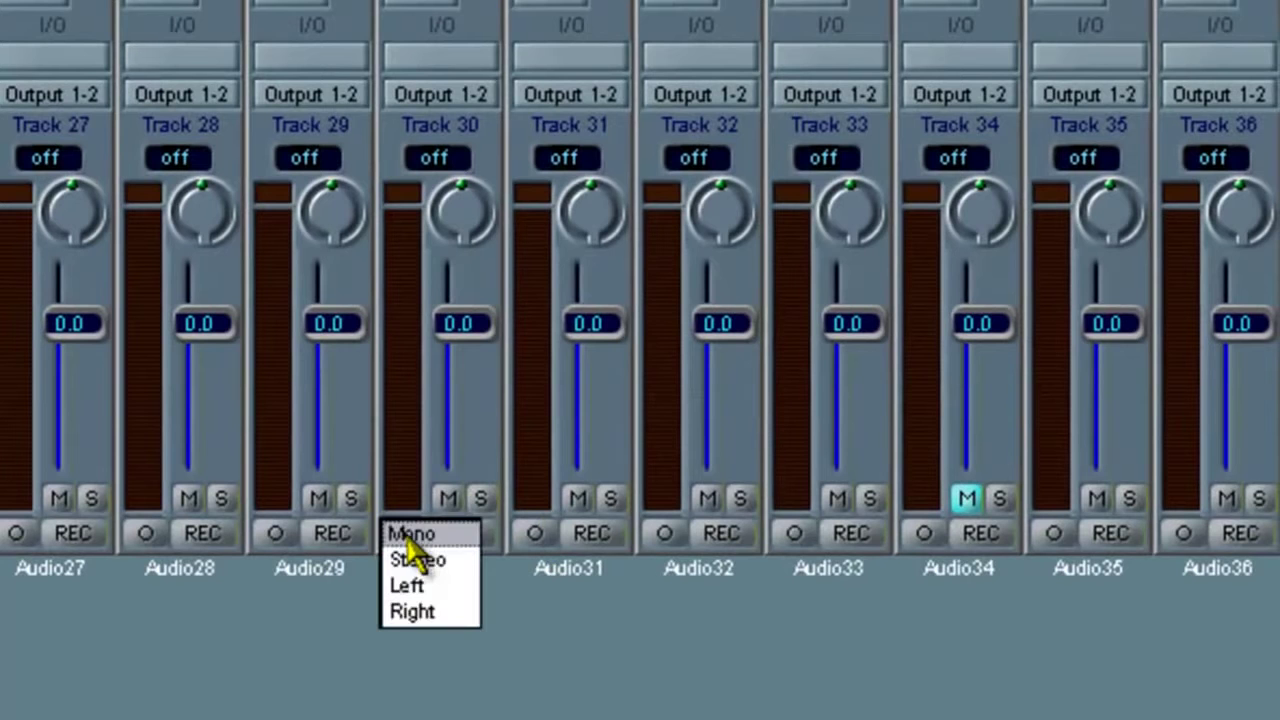
click(414, 564)
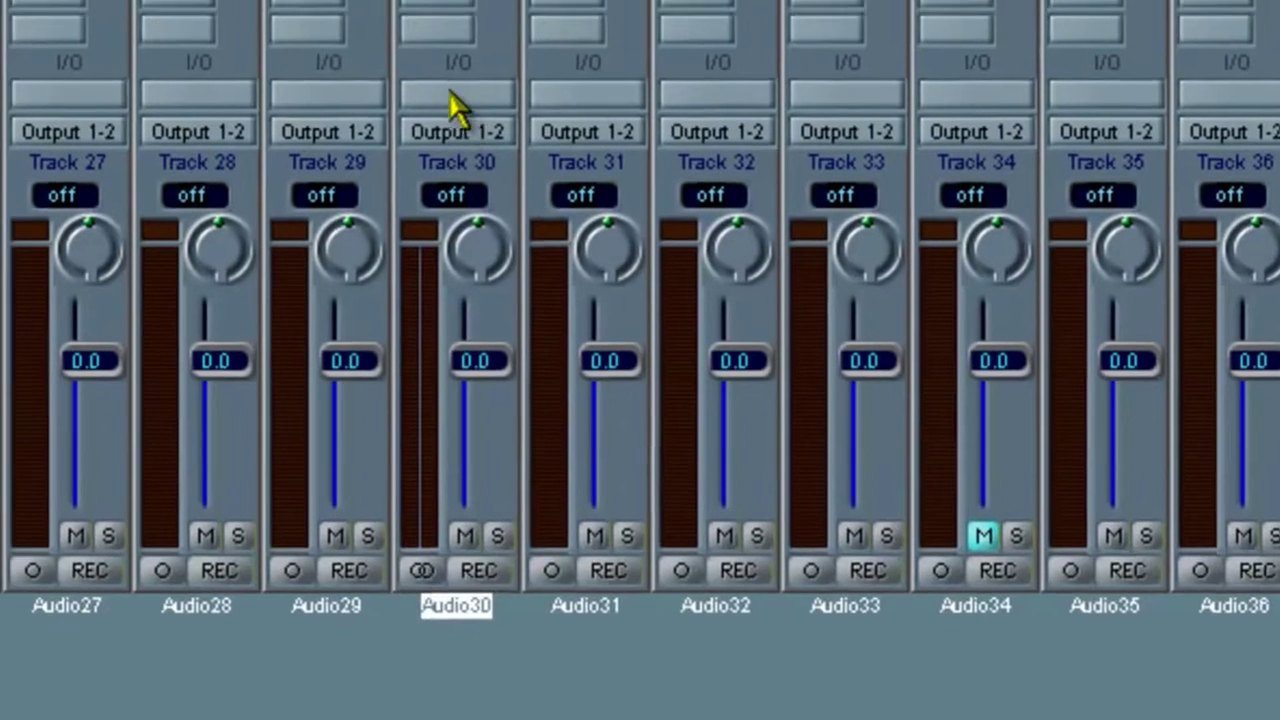
click(438, 60)
mouse_move(629, 328)
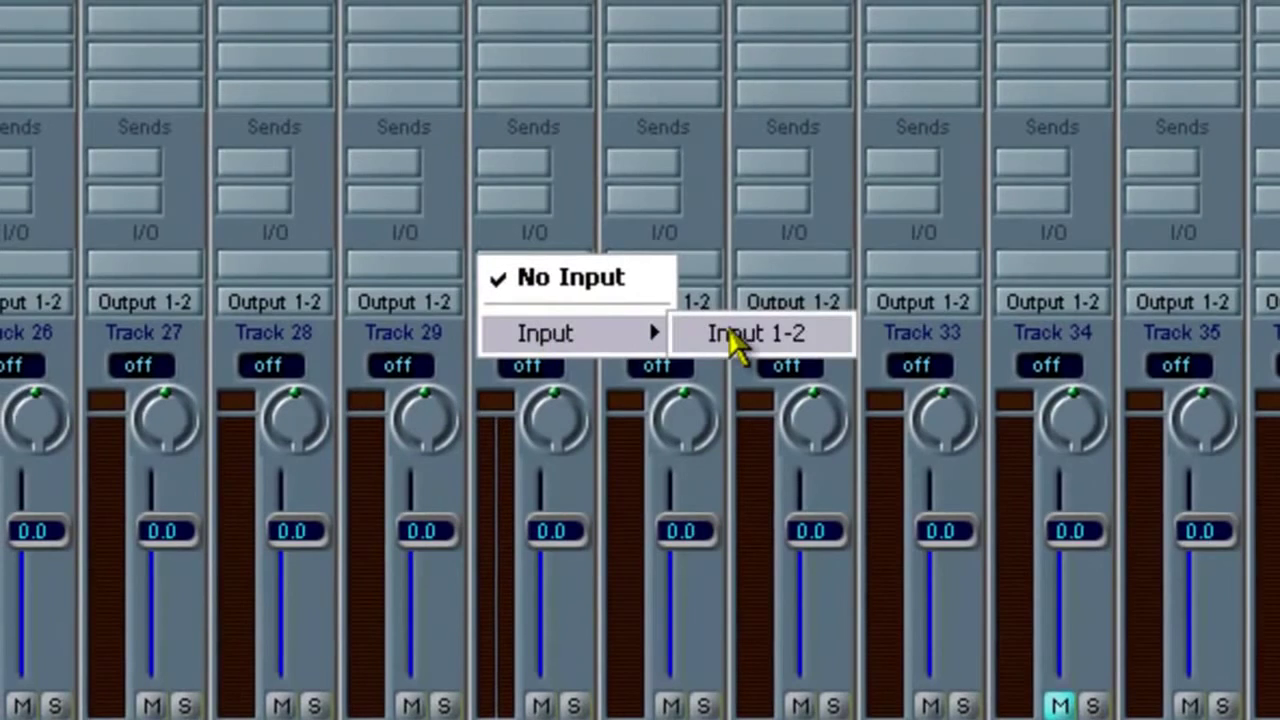
click(738, 340)
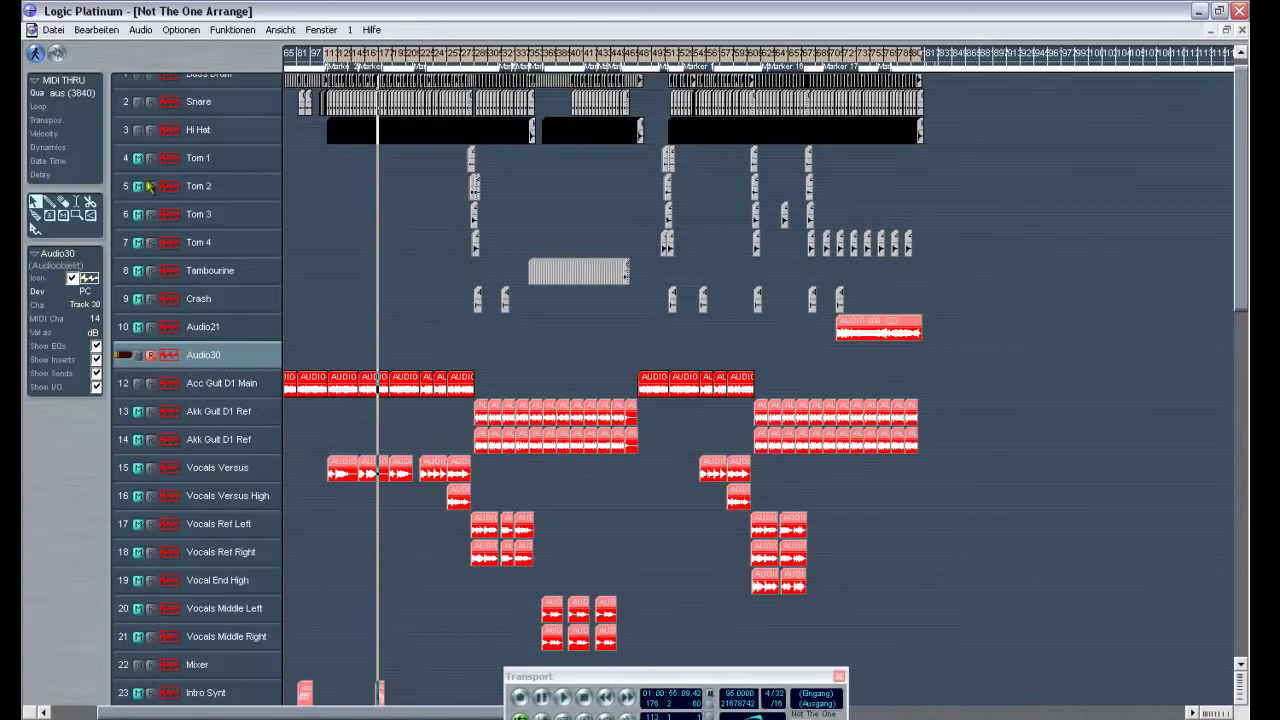
Mute the Hi Hat and Main Bass tracks, then close the Main Bass mixer view
click(139, 130)
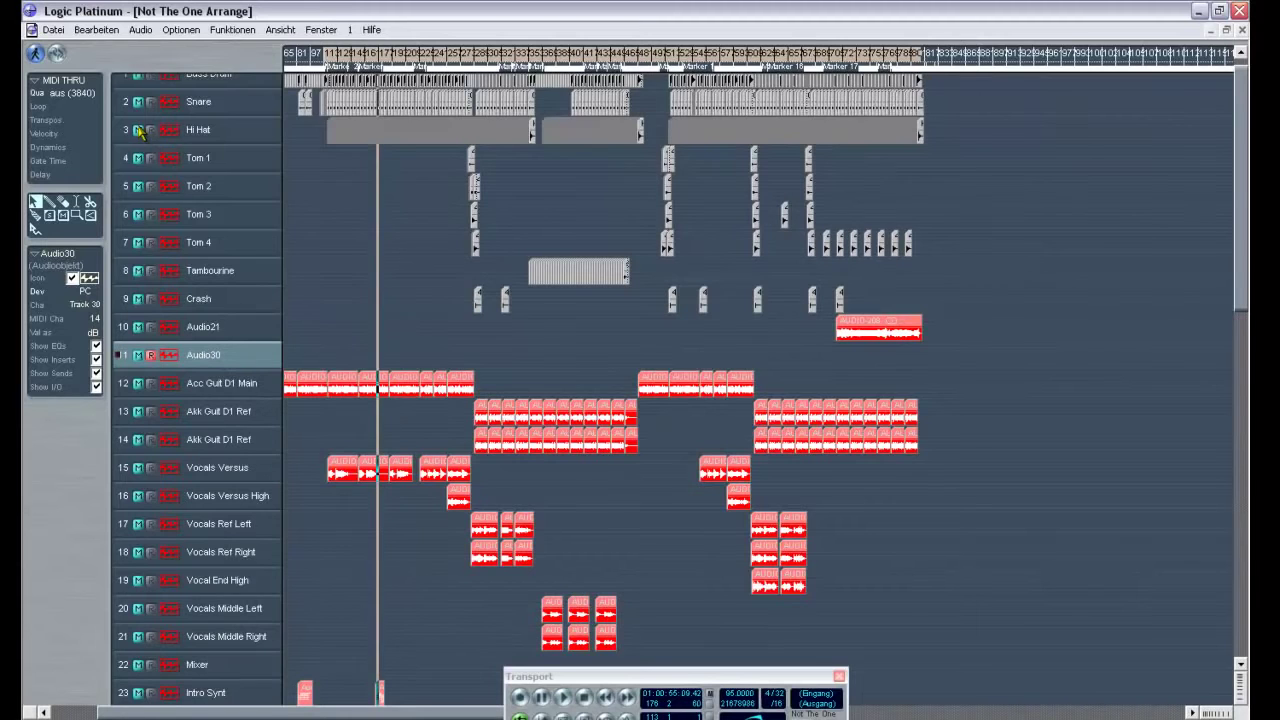
scroll(943, 333, down, 5)
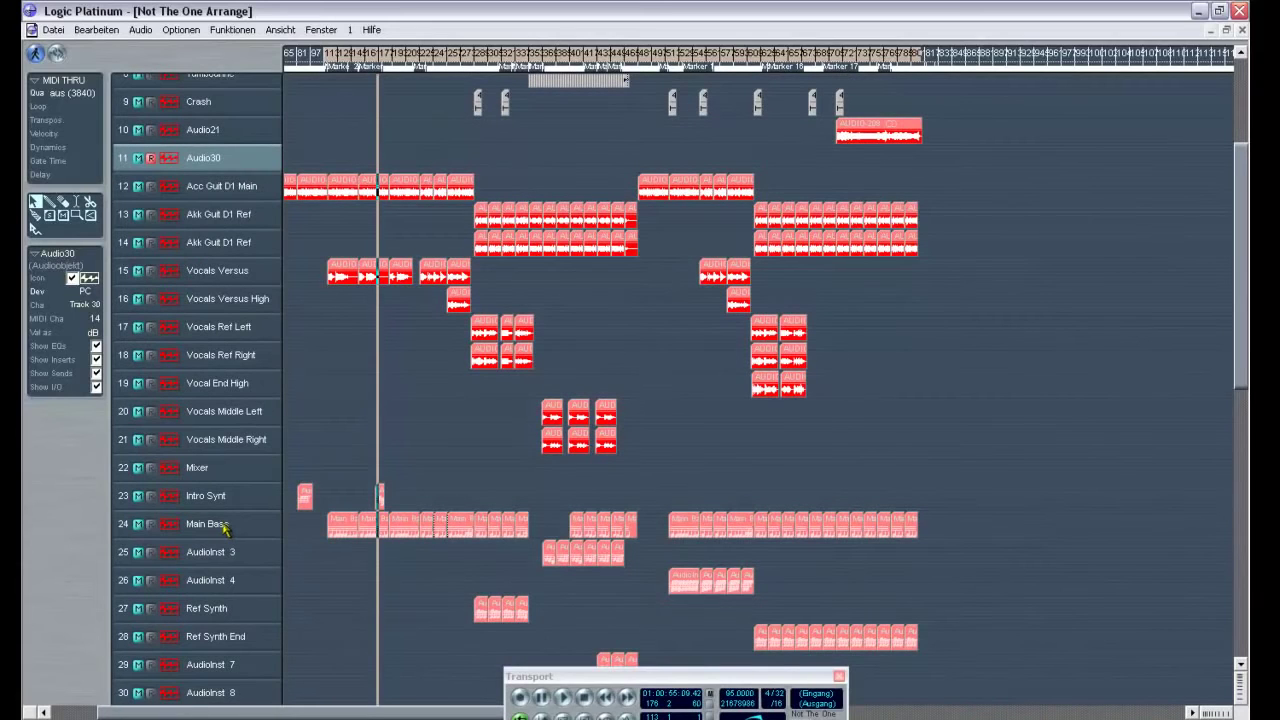
click(205, 524)
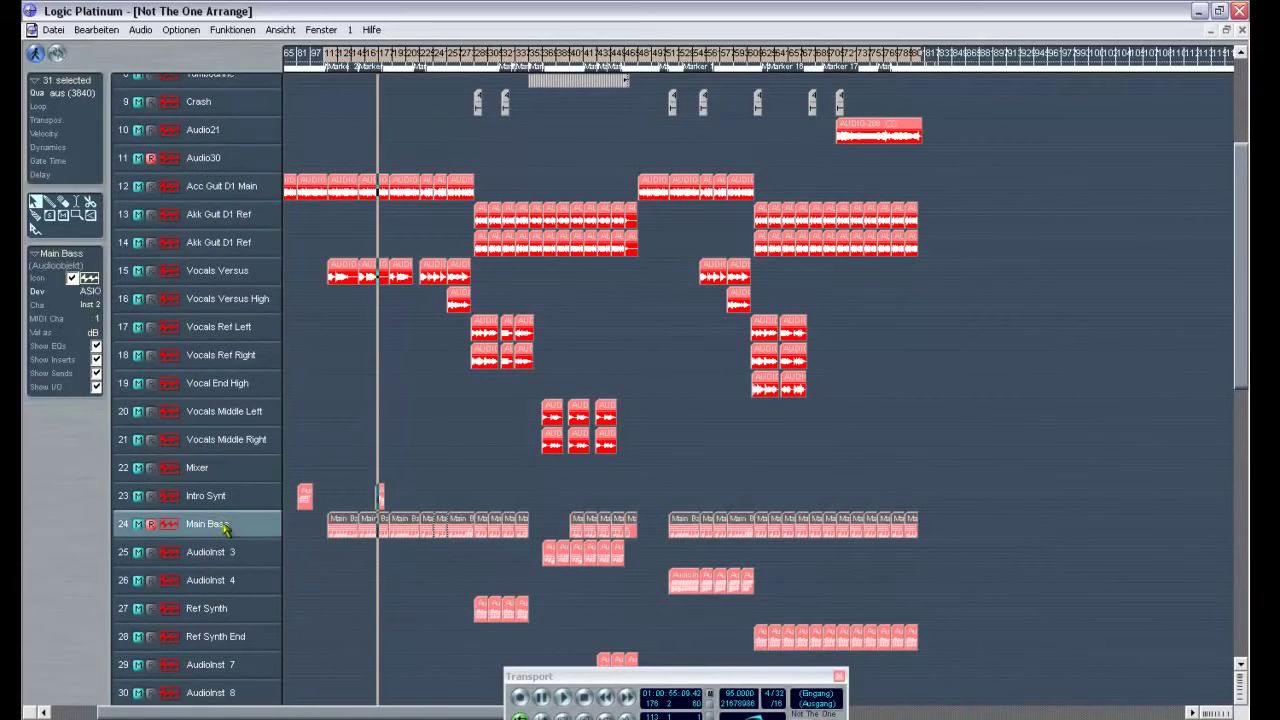
click(138, 524)
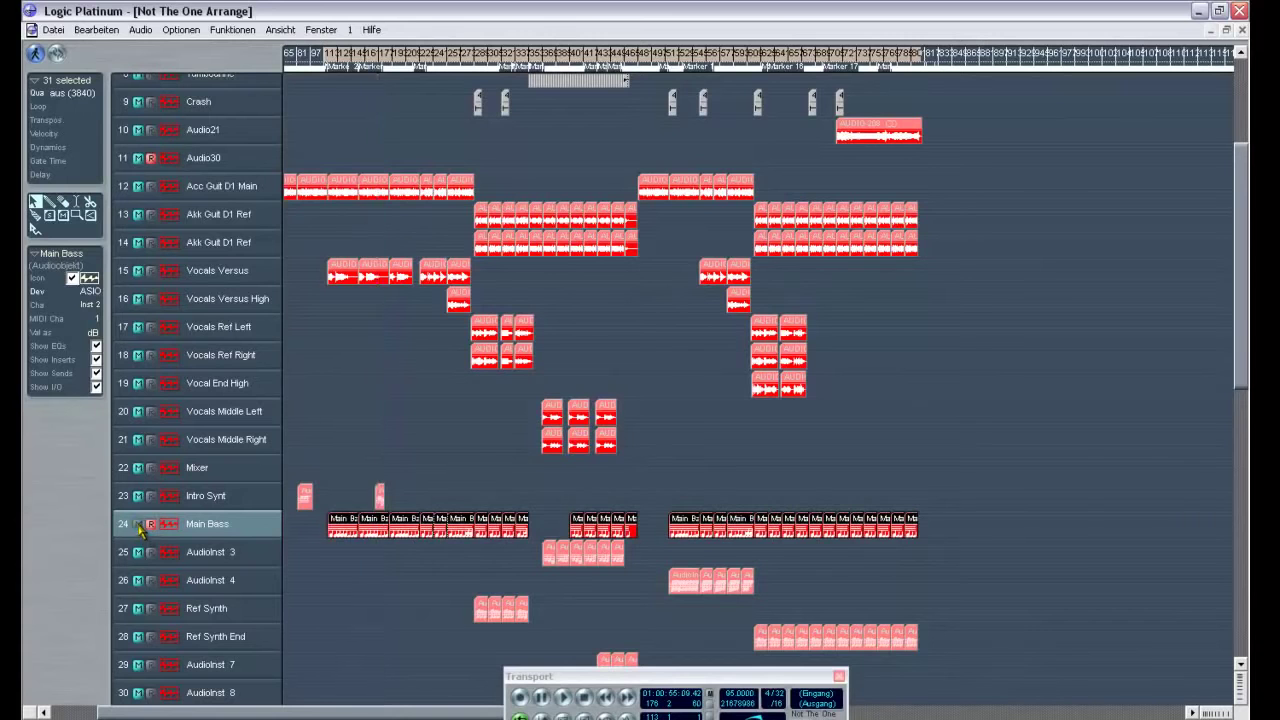
double_click(220, 527)
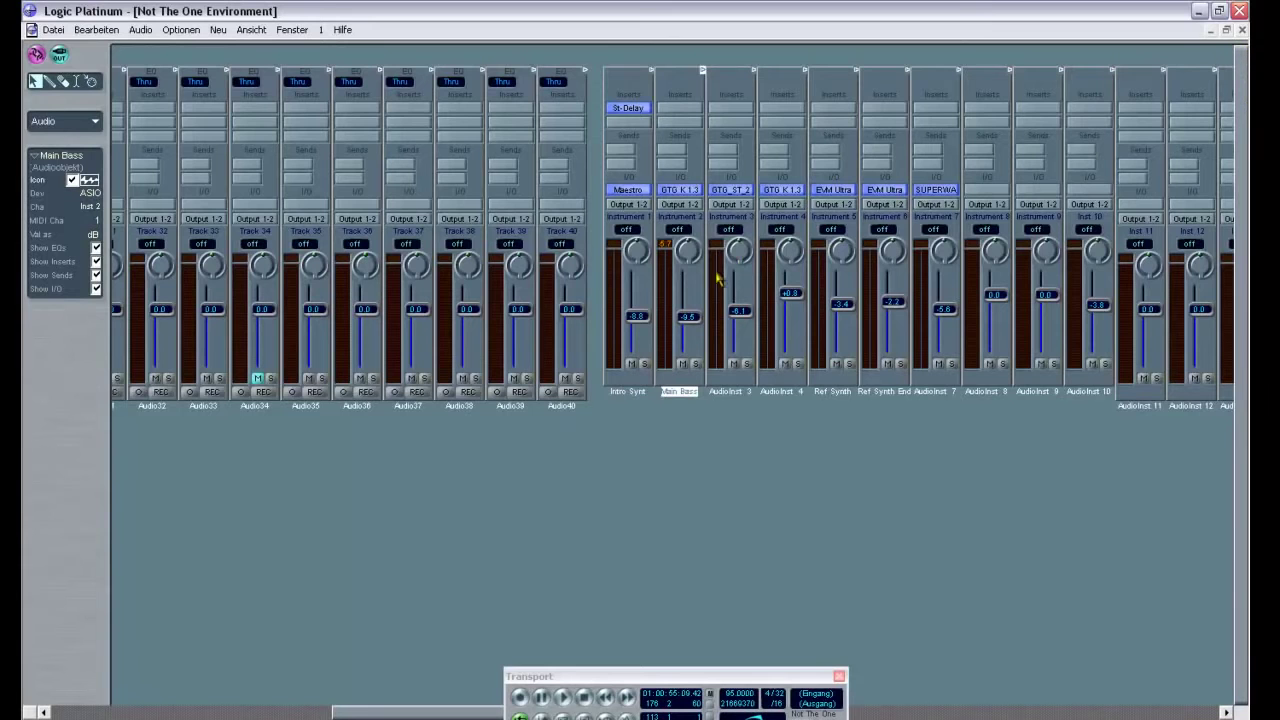
click(1242, 29)
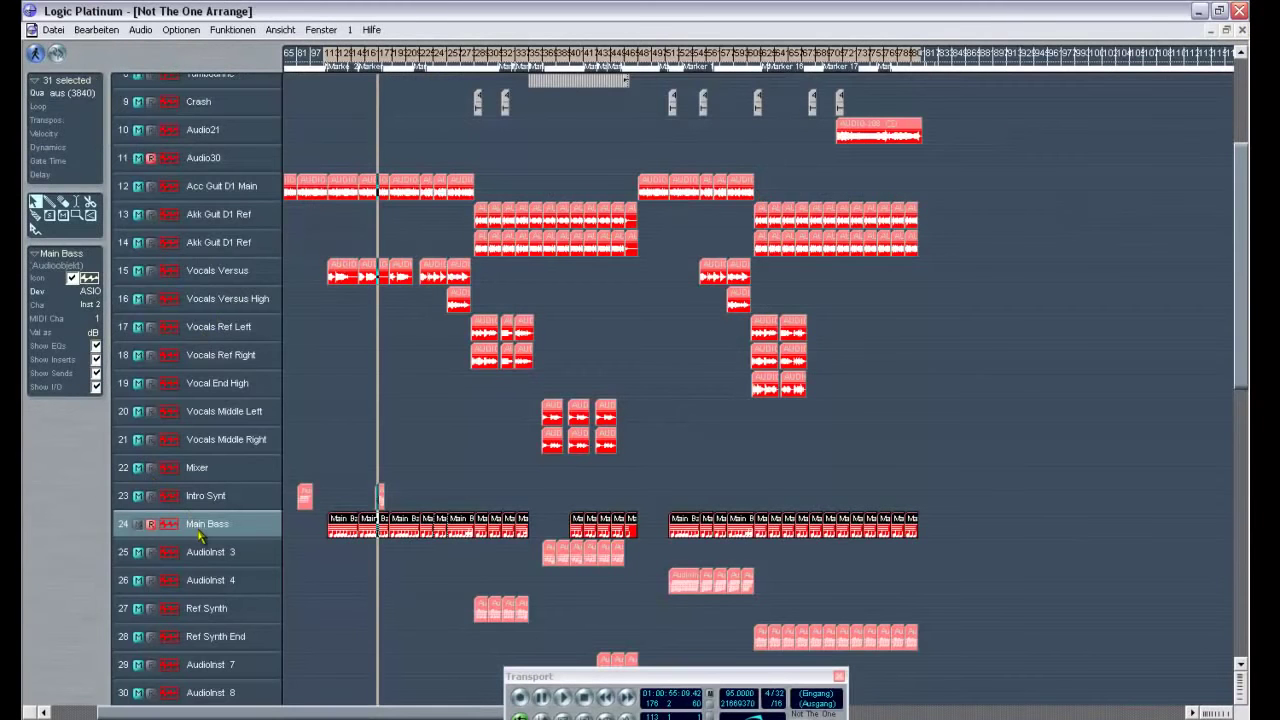
Zoom in and mark a cycle range from bar 105 to bar 153
key(ctrl+Right)
key(ctrl+Right)
key(ctrl+Right)
key(ctrl+Right)
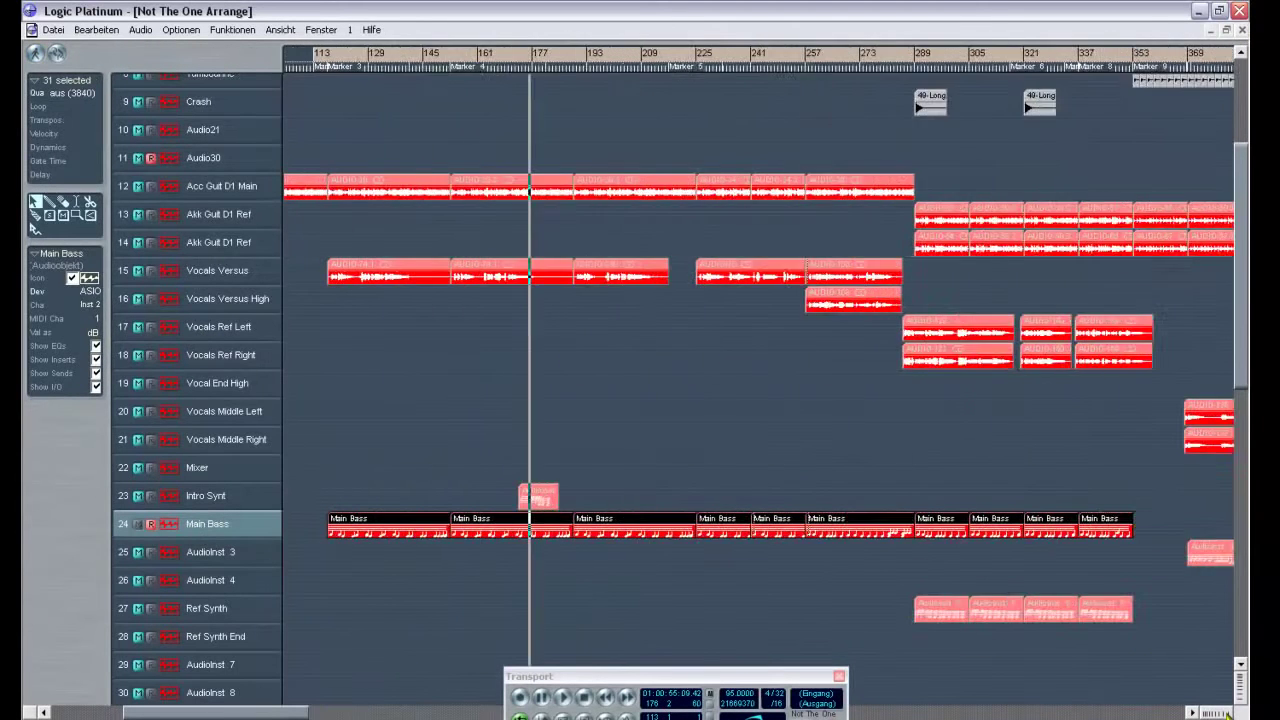
drag(186, 716, 170, 716)
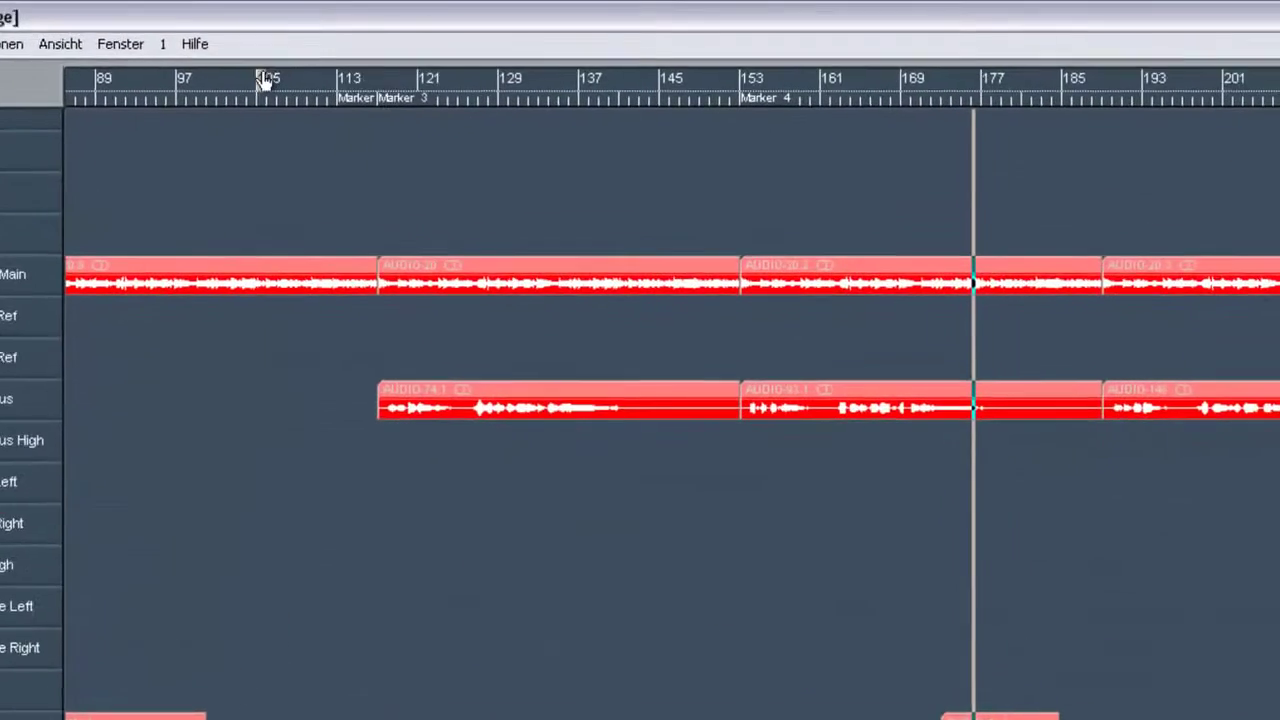
drag(418, 57, 503, 58)
drag(370, 88, 735, 103)
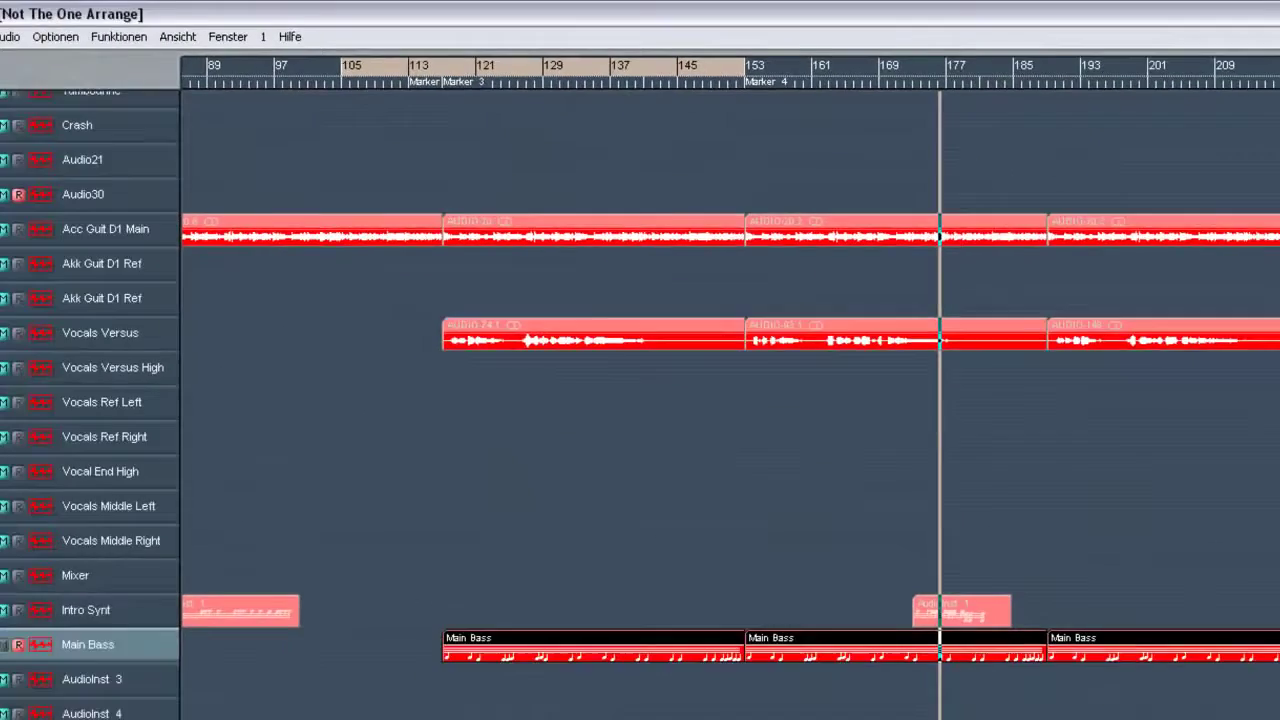
Adjust the horizontal zoom and select only the first Main Bass region
click(1219, 711)
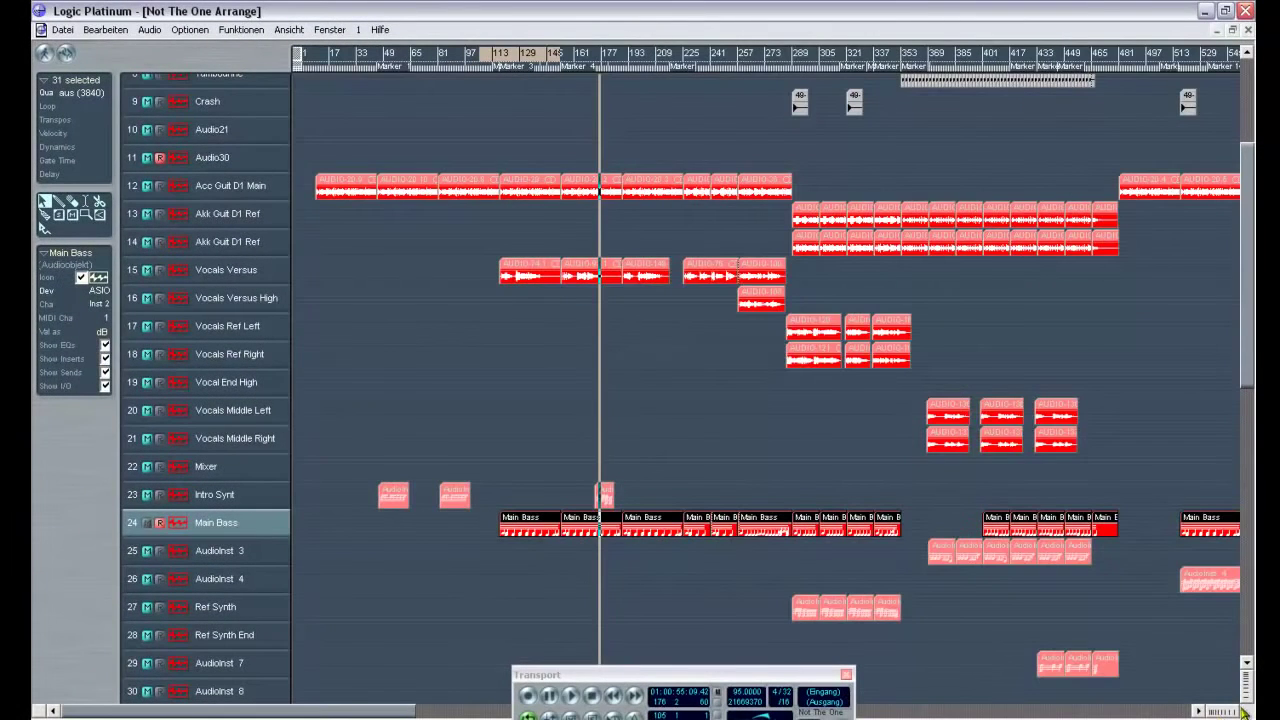
click(1240, 712)
click(1237, 712)
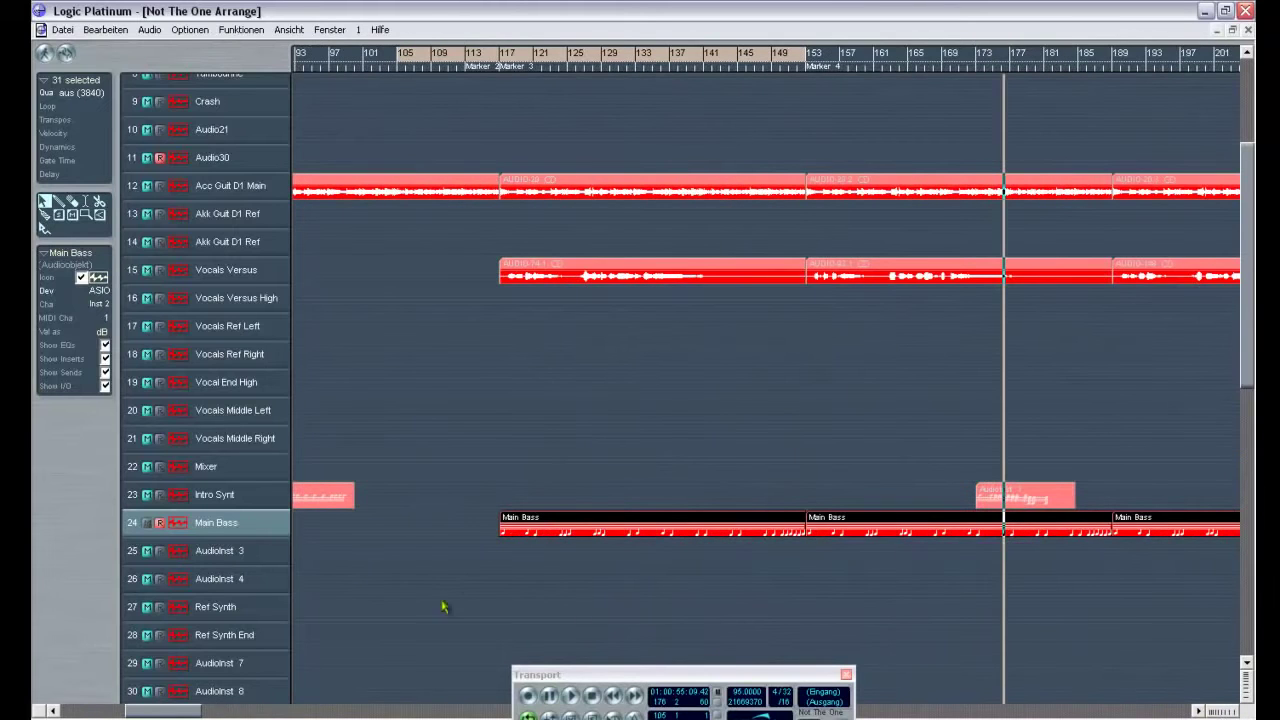
click(220, 524)
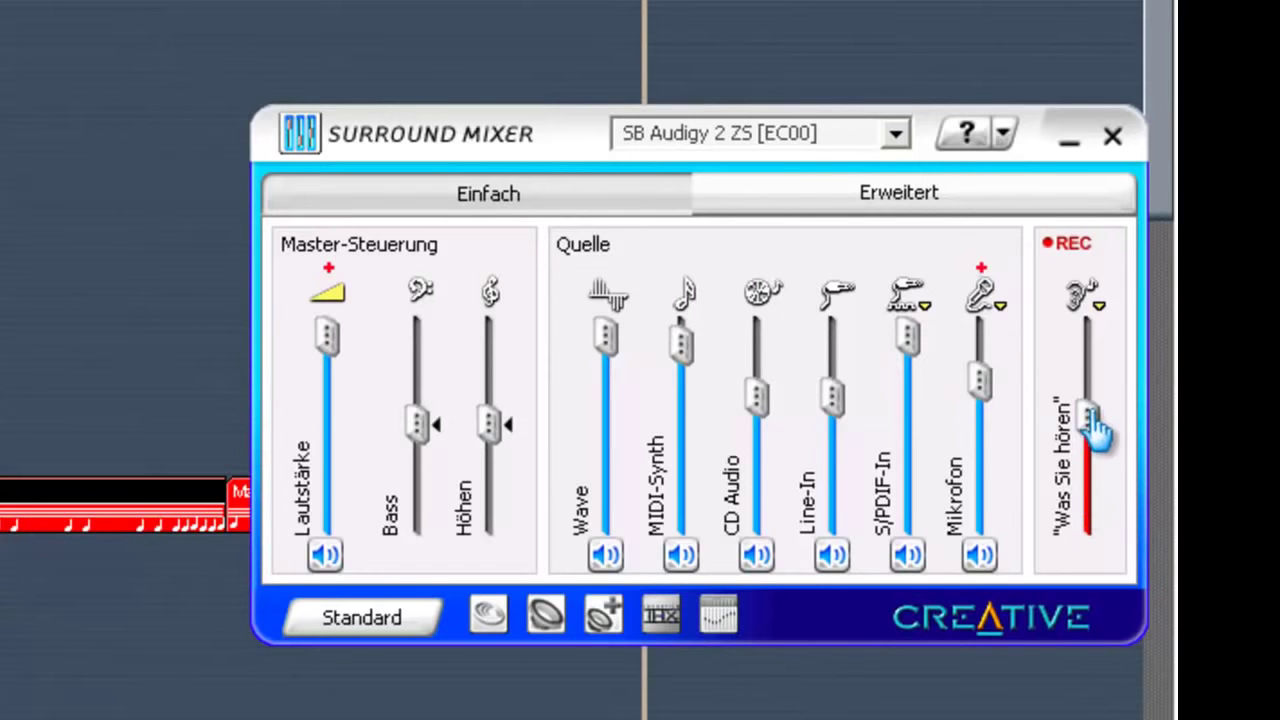
click(1100, 314)
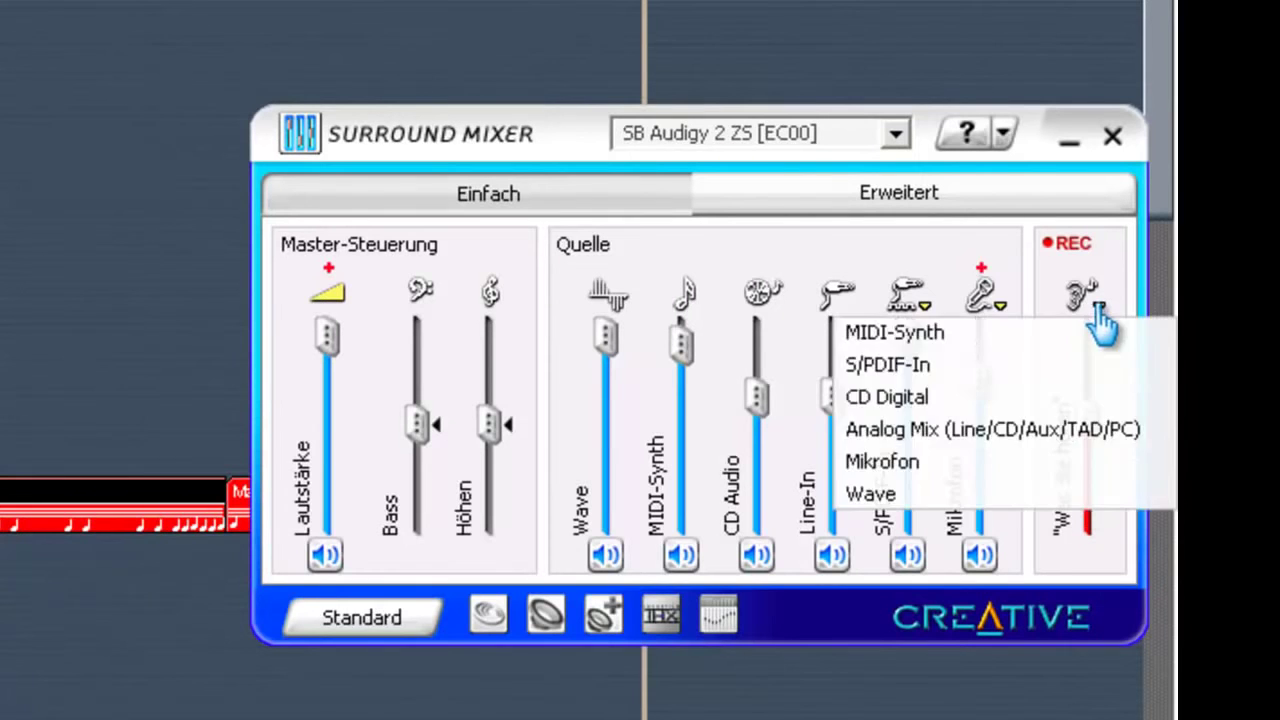
click(888, 460)
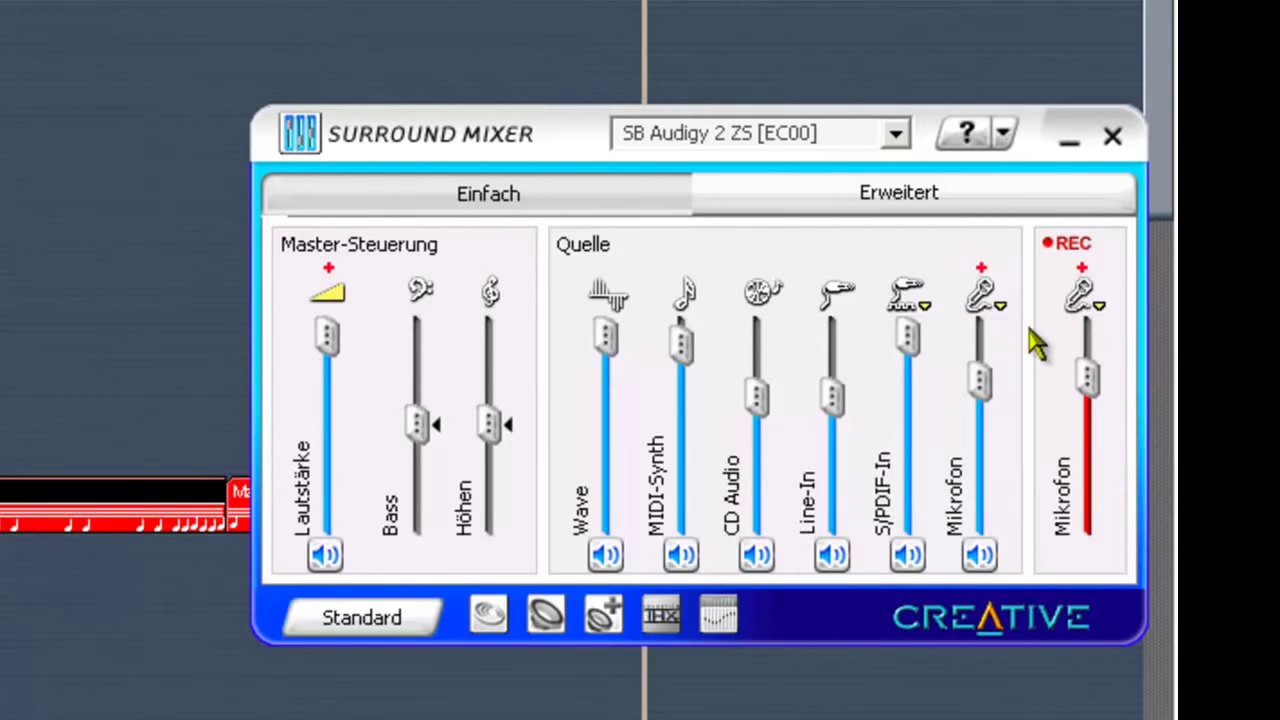
click(1098, 300)
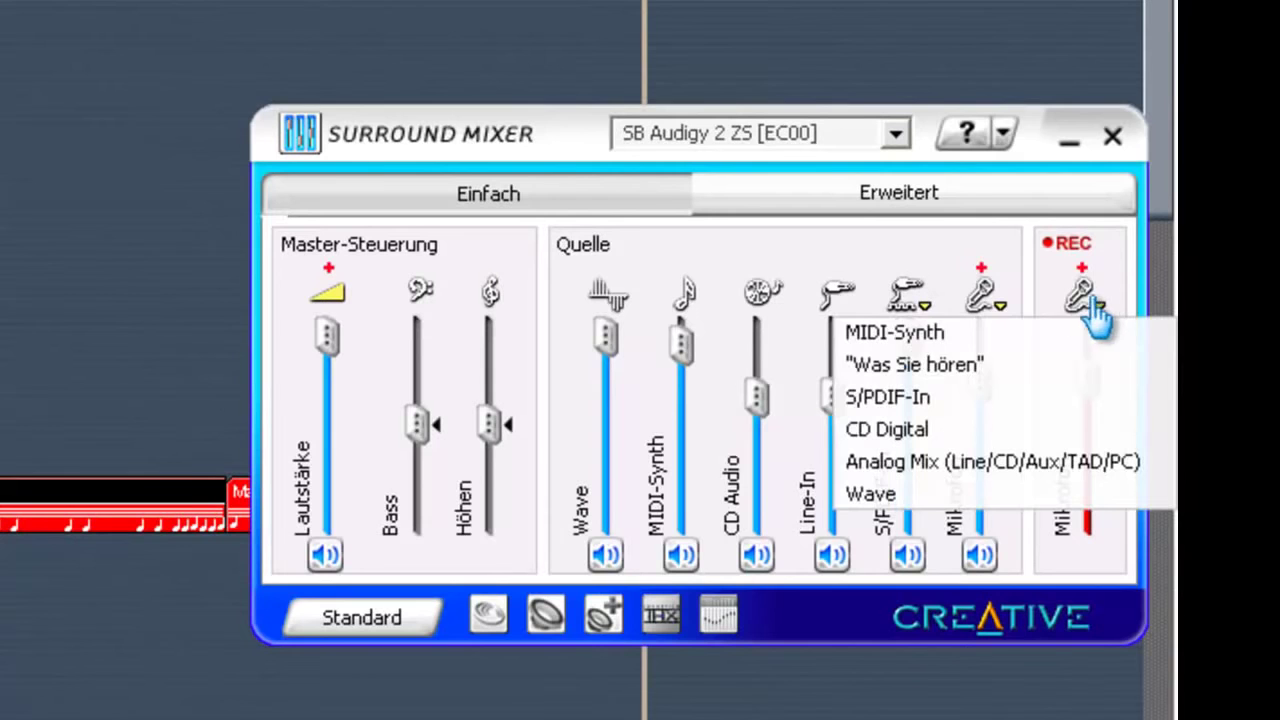
click(916, 371)
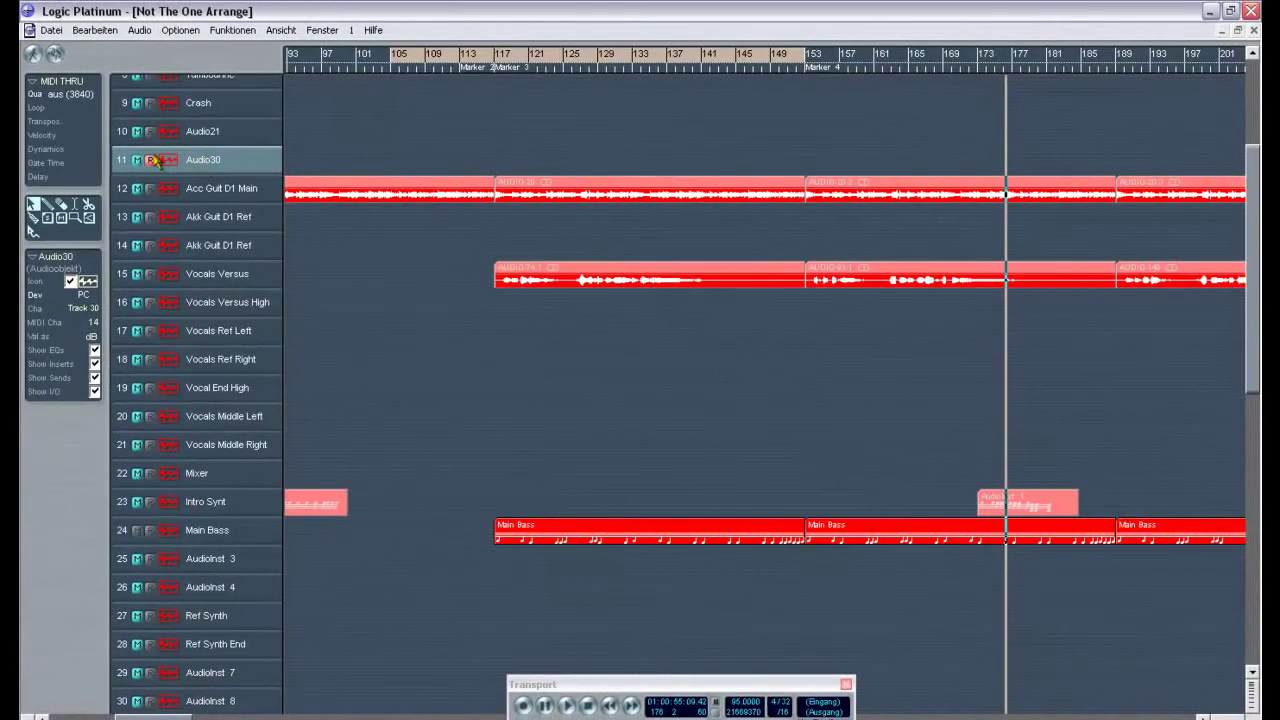
Record bars 105-153 onto Audio30 as AUDIO-209, then deselect the new region
click(138, 160)
key(space)
key(KP_Multiply)
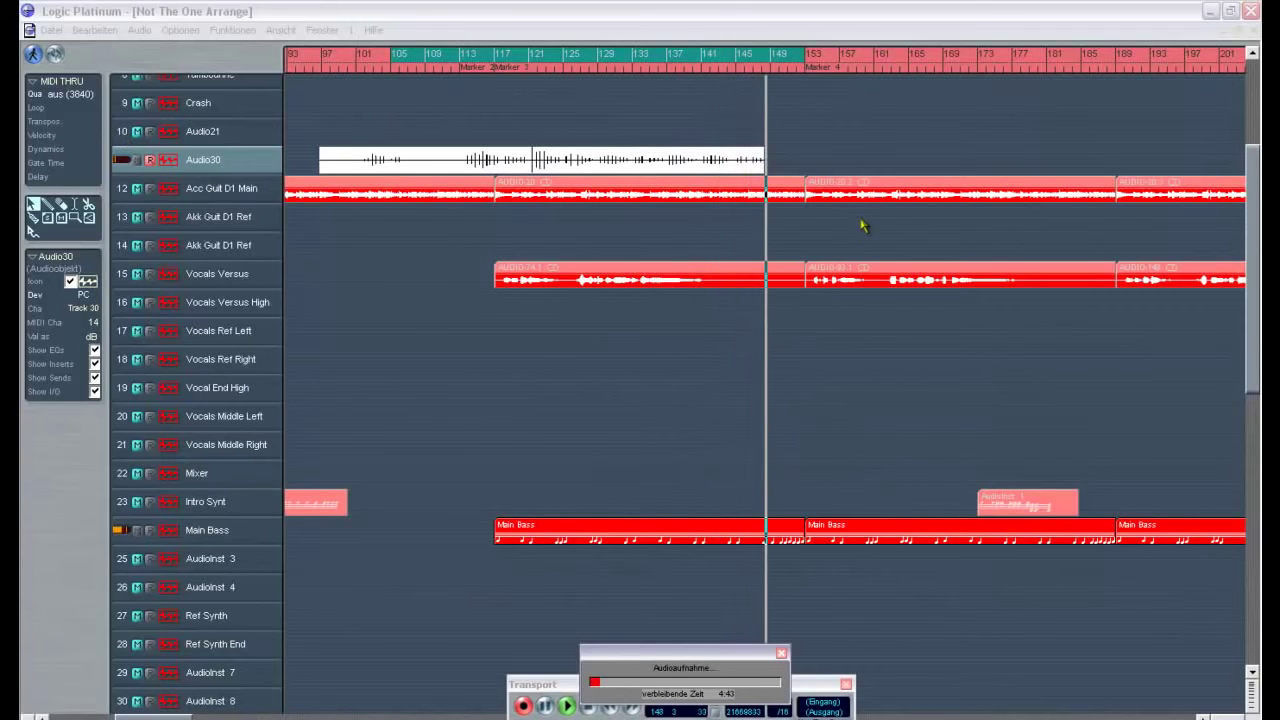
key(space)
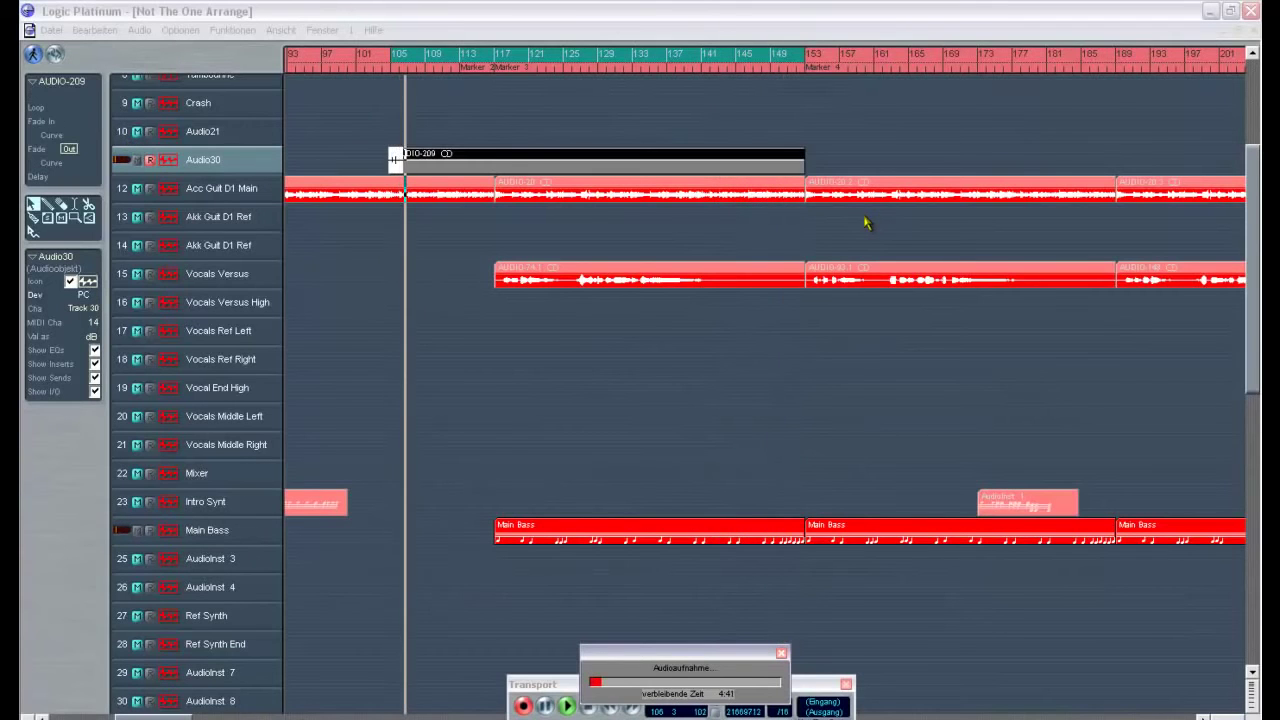
key(space)
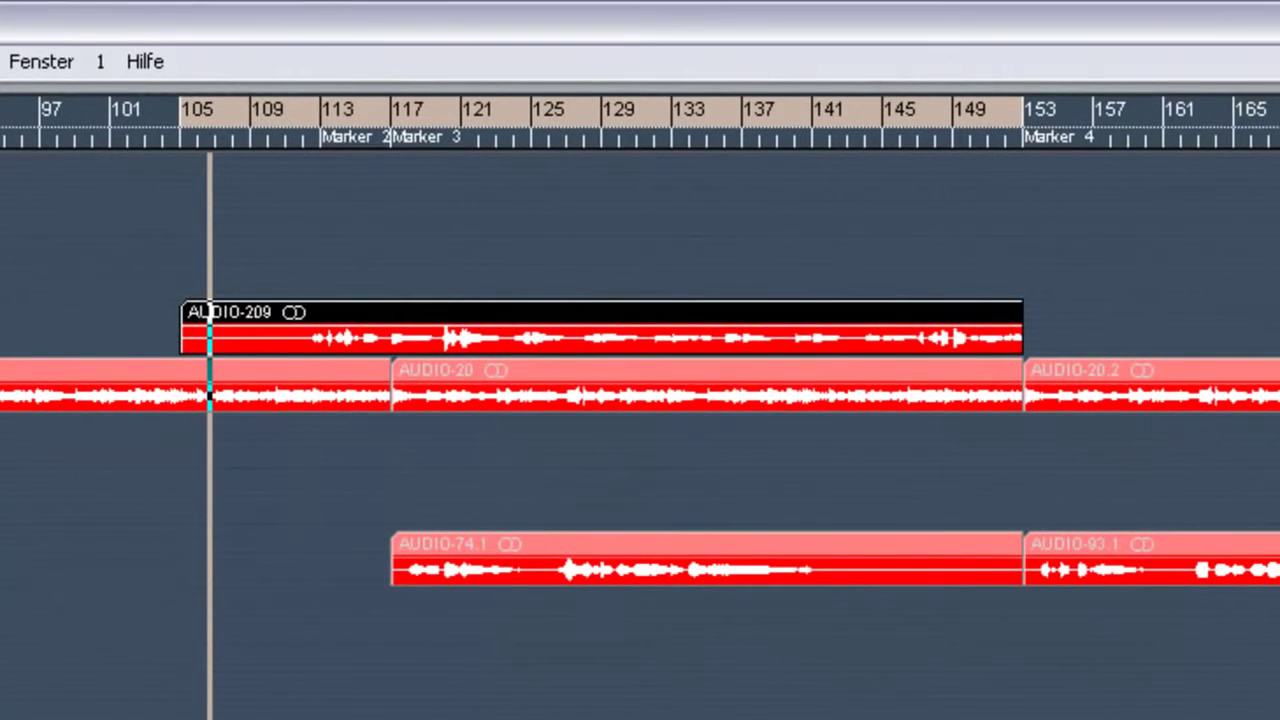
key(Escape)
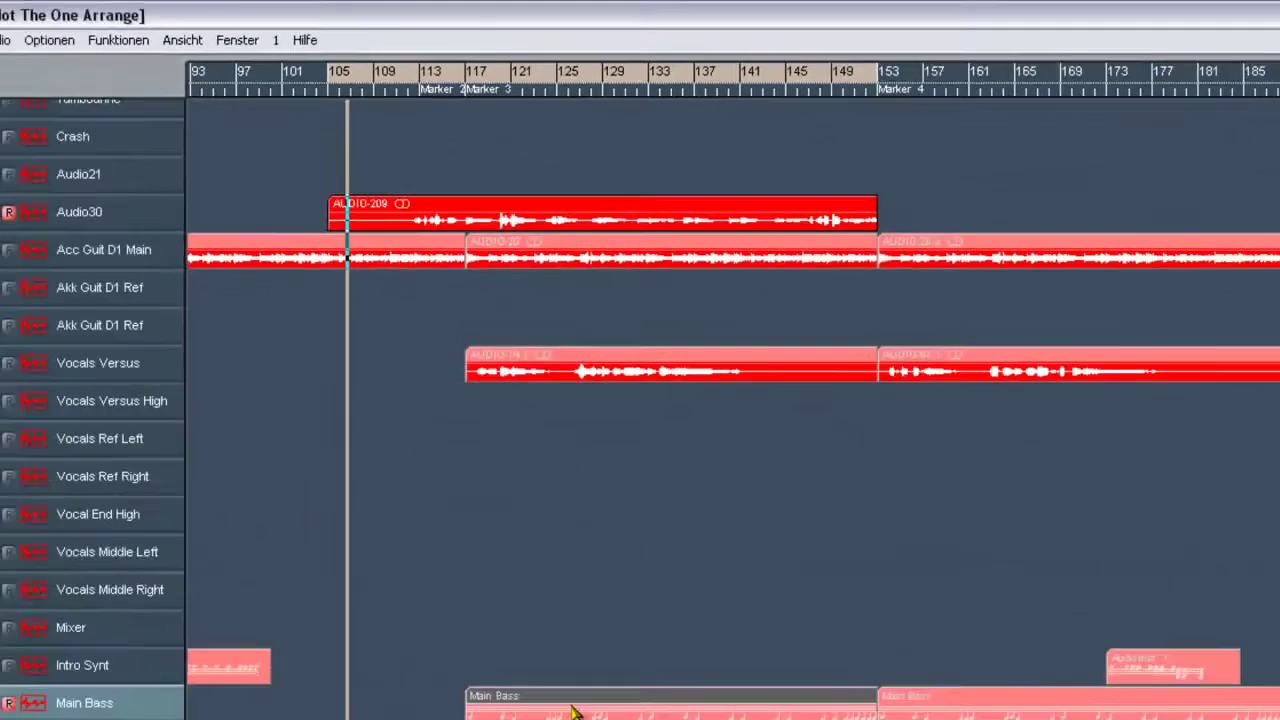
Select the AUDIO-209 region and toggle Audio30's record arm off and back on
click(588, 530)
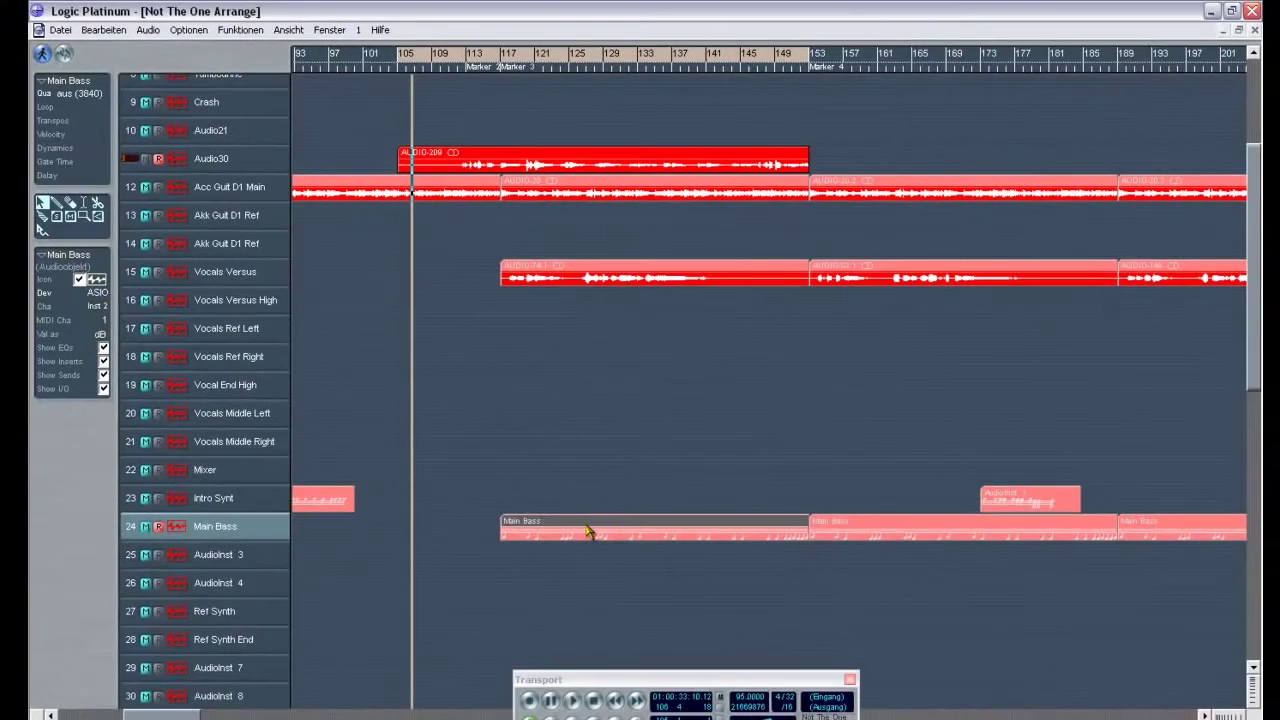
click(476, 170)
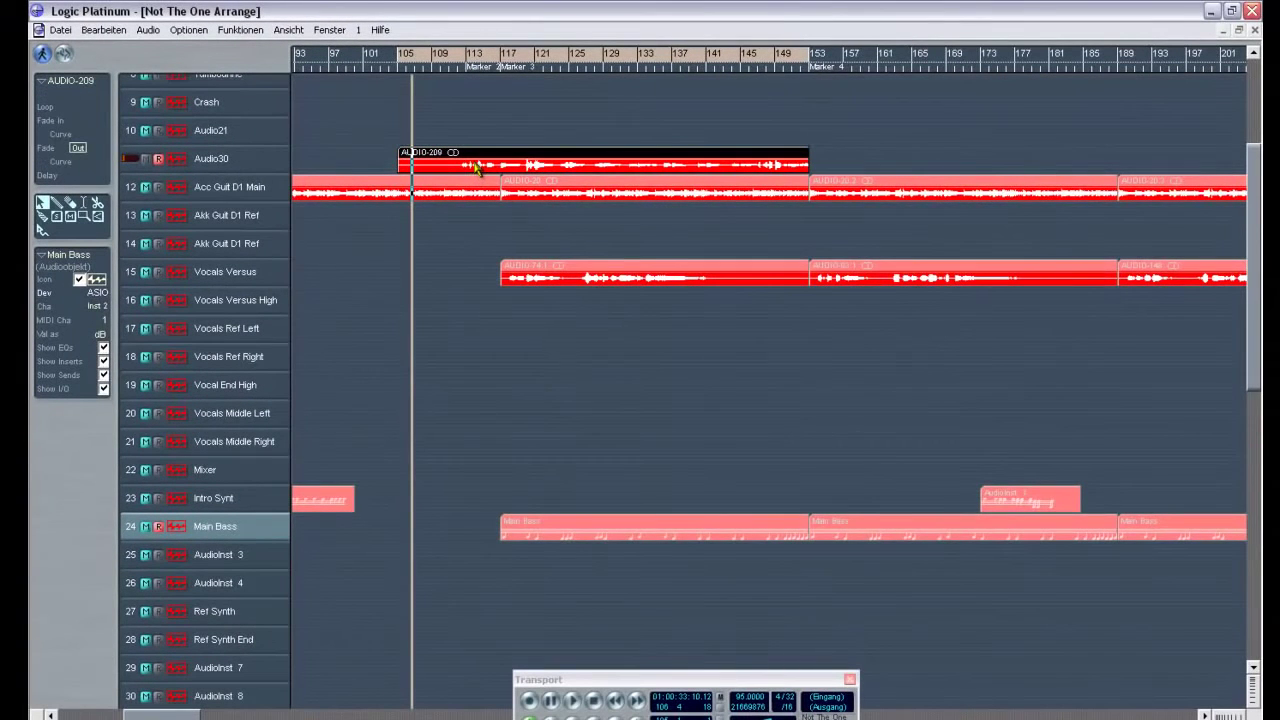
click(145, 160)
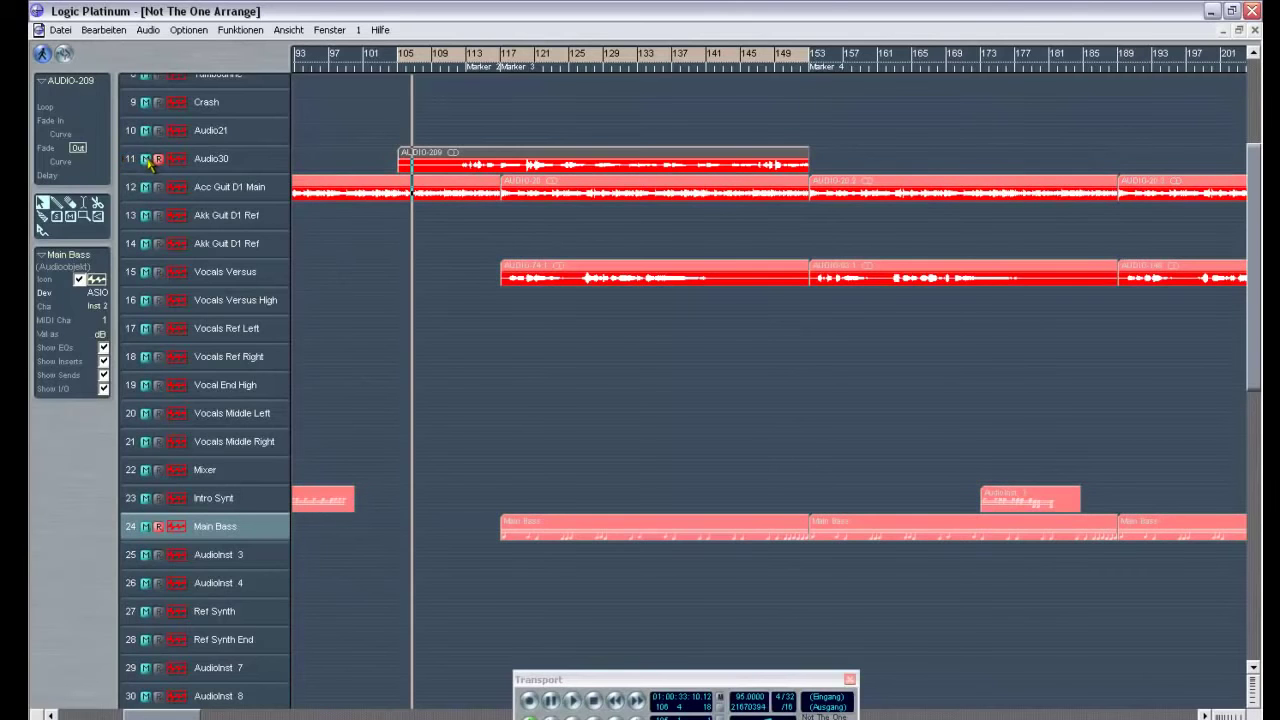
click(150, 163)
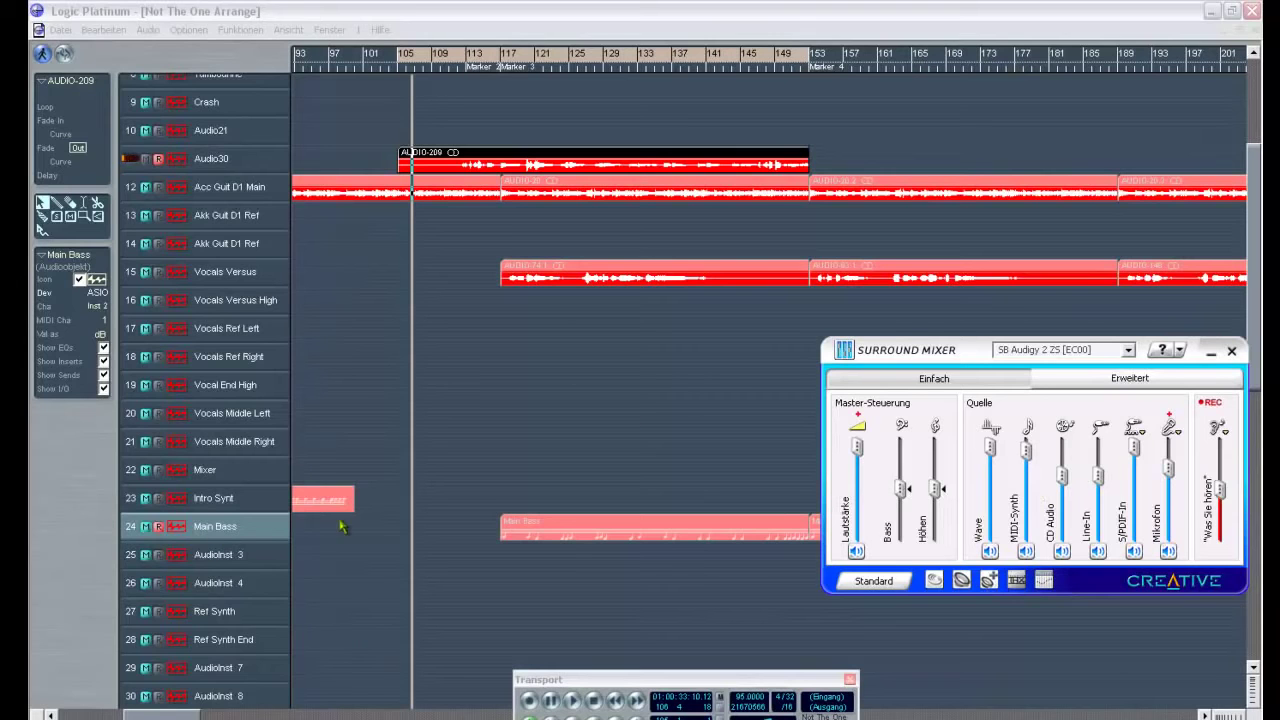
Hide the Surround Mixer and play back the recording, stopping near bar 143
click(1211, 352)
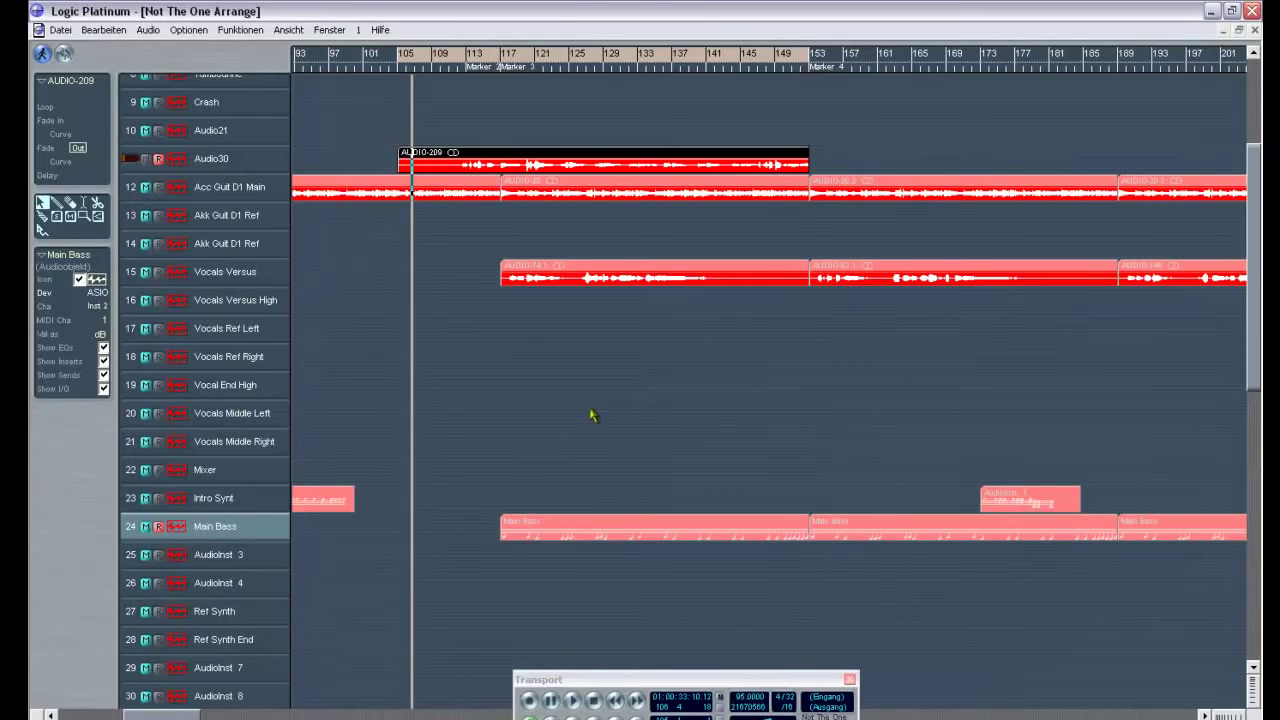
key(space)
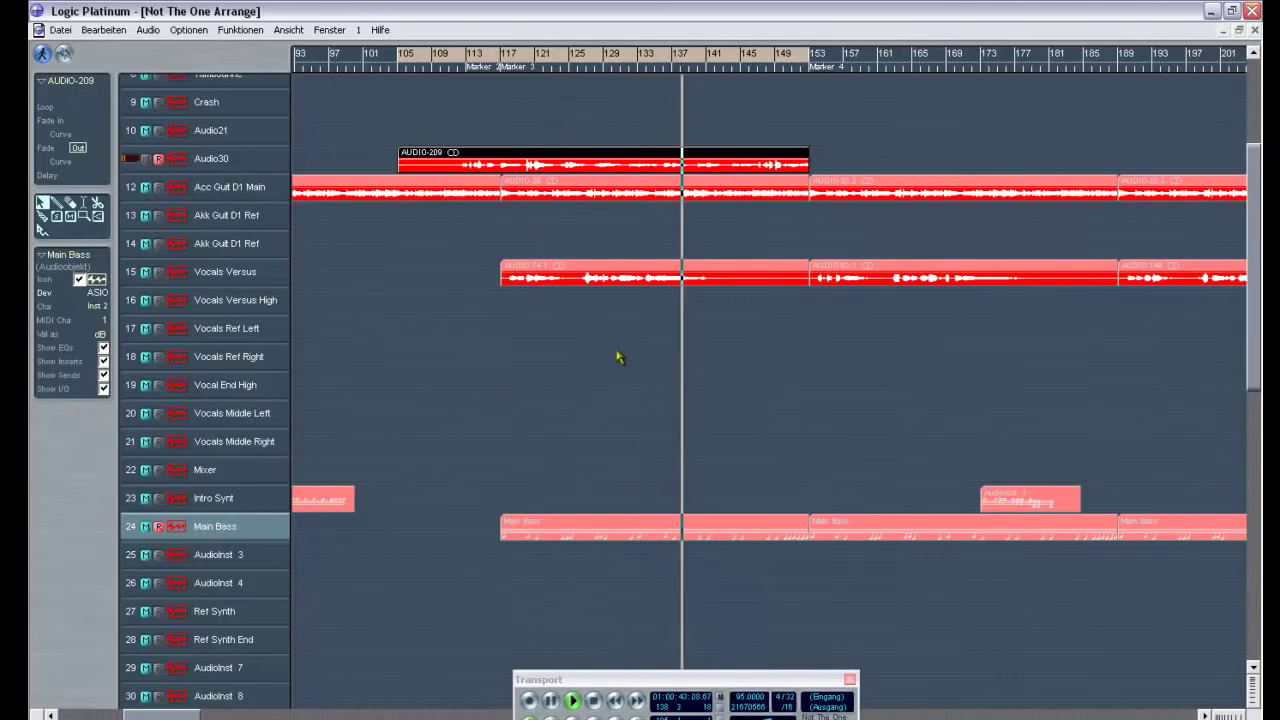
key(space)
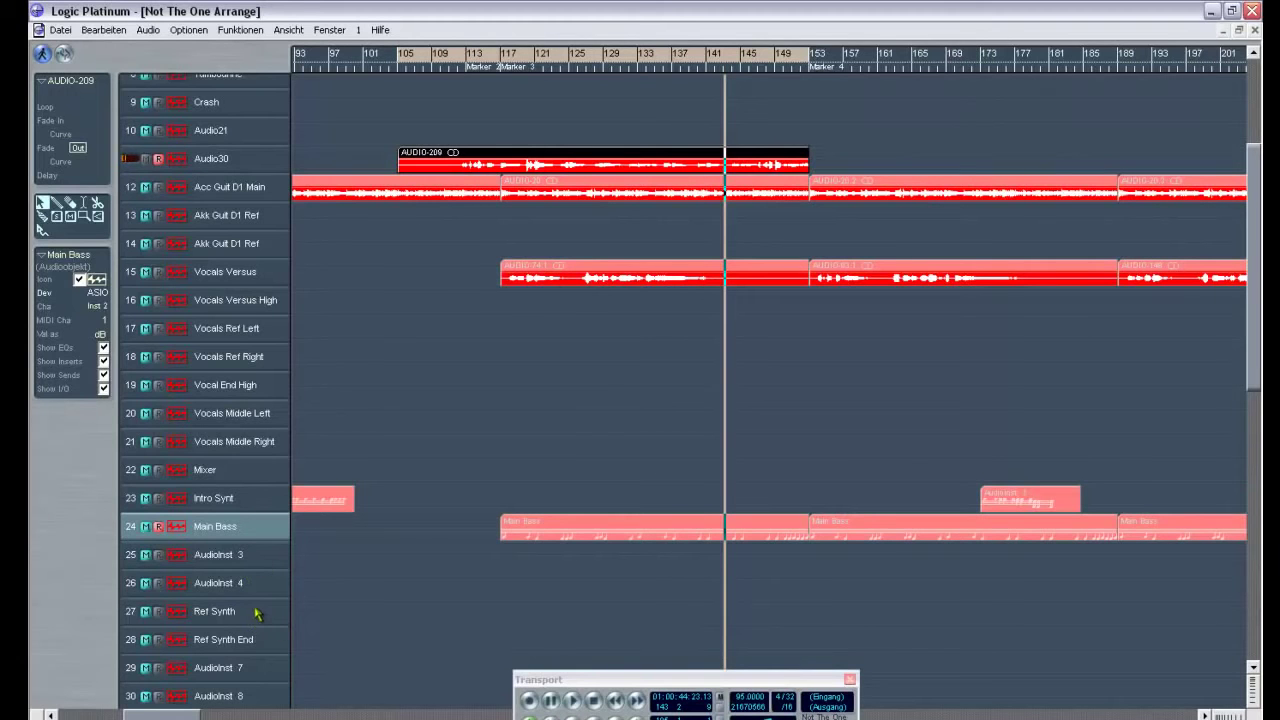
Select Ref Synth, zoom out, and save the song over the existing V2.LSO
click(215, 611)
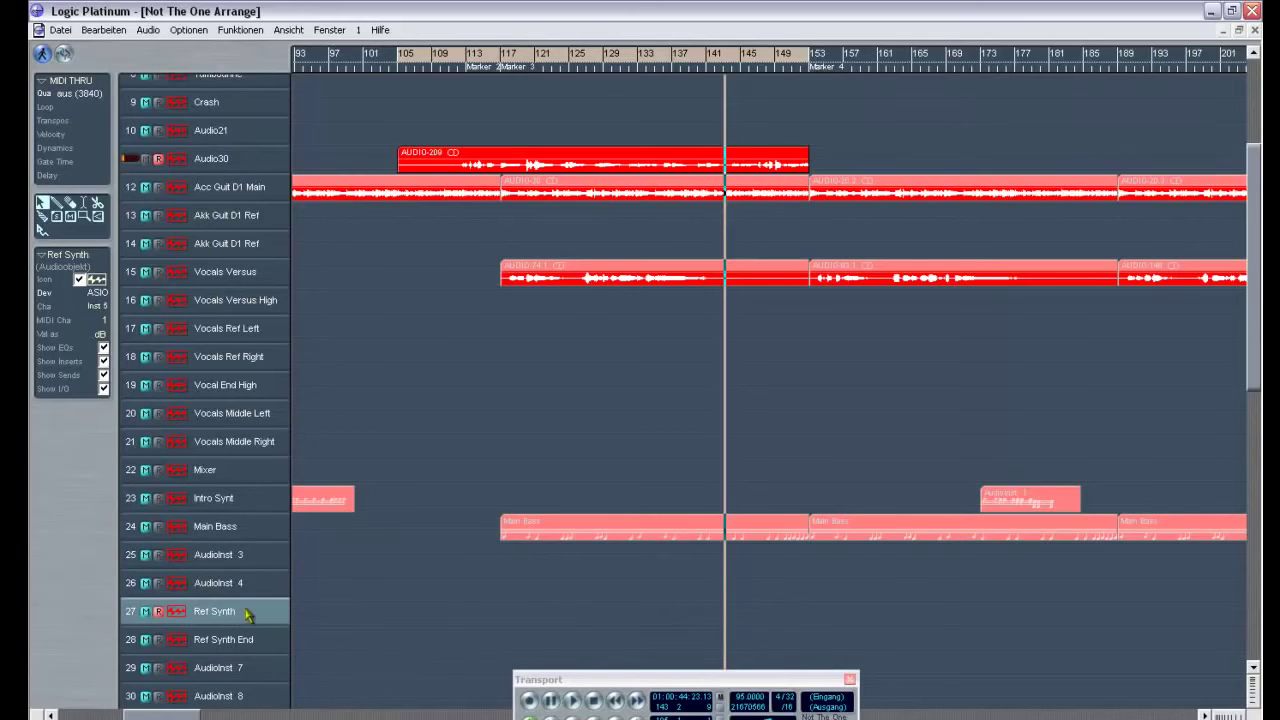
key(ctrl+Left)
key(ctrl+Left)
key(ctrl+Left)
key(ctrl+Left)
key(ctrl+Left)
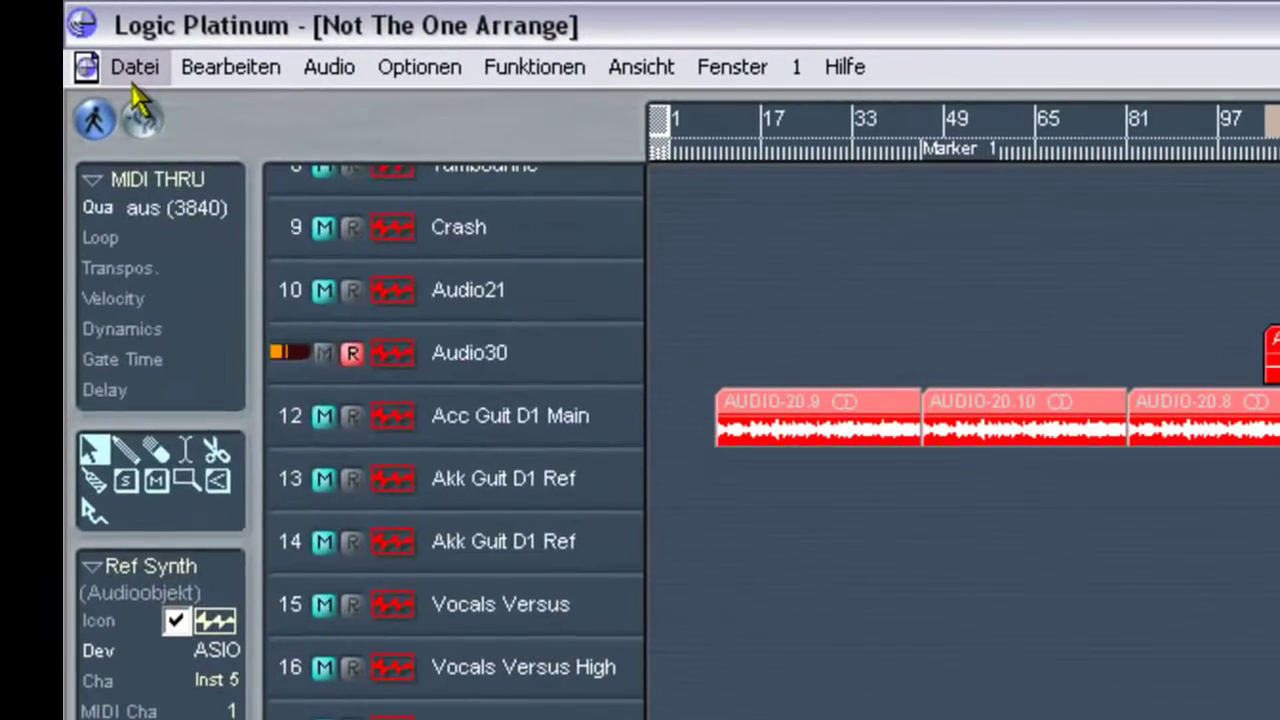
click(59, 31)
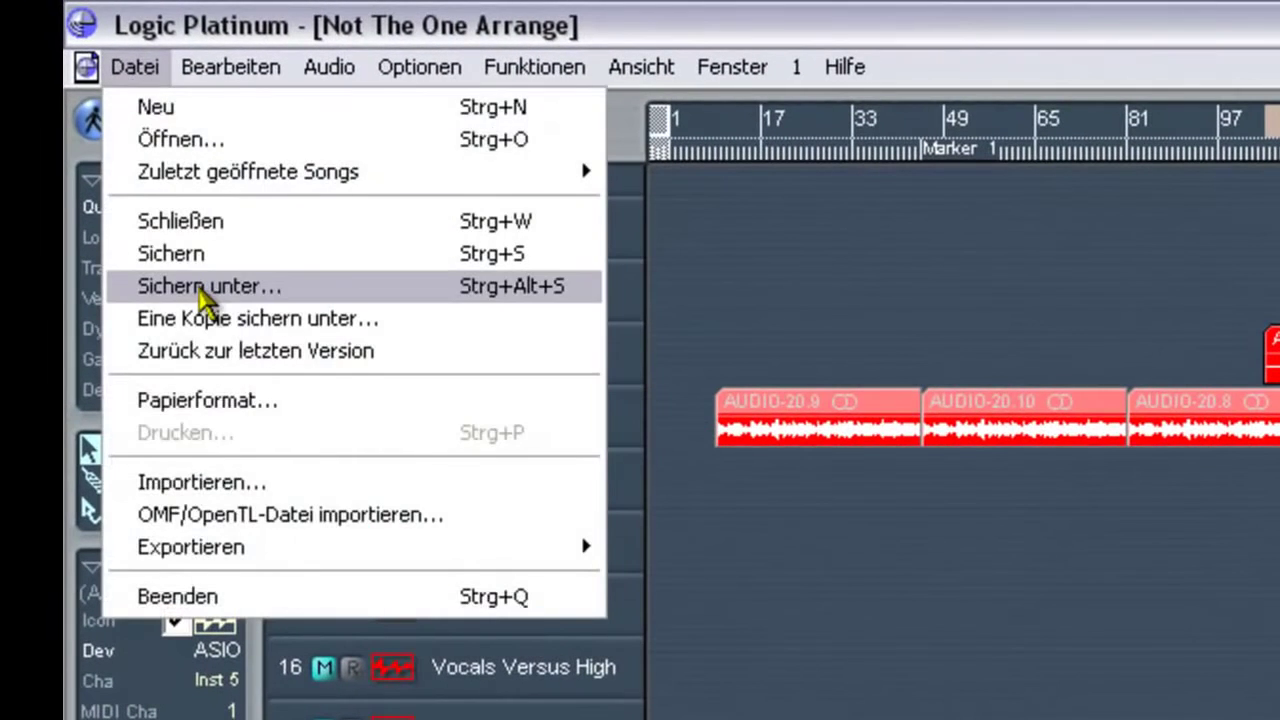
click(200, 286)
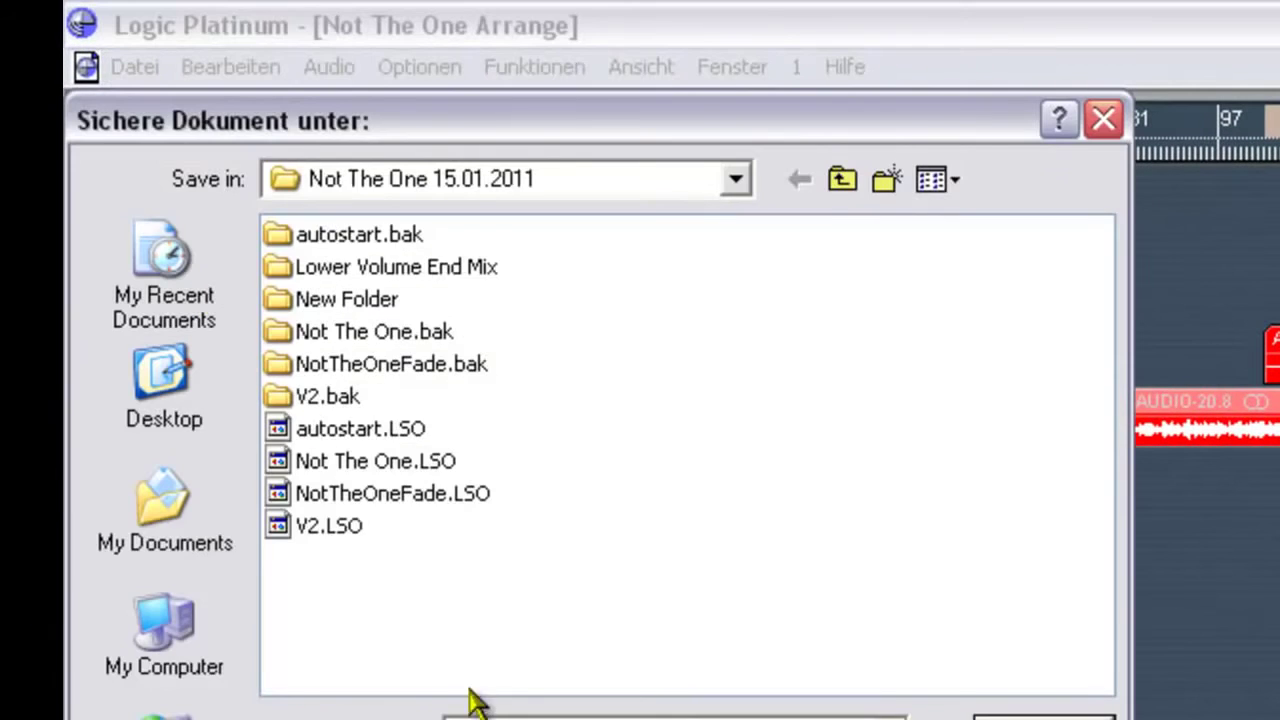
click(329, 526)
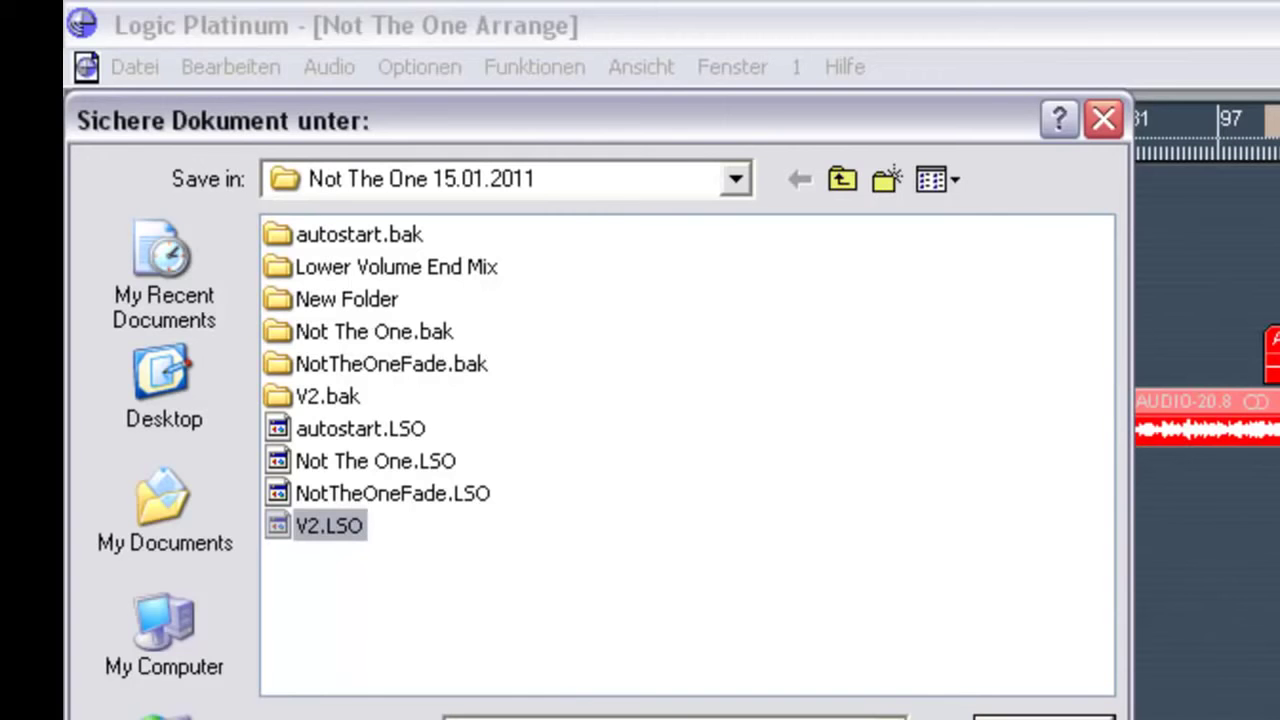
key(Return)
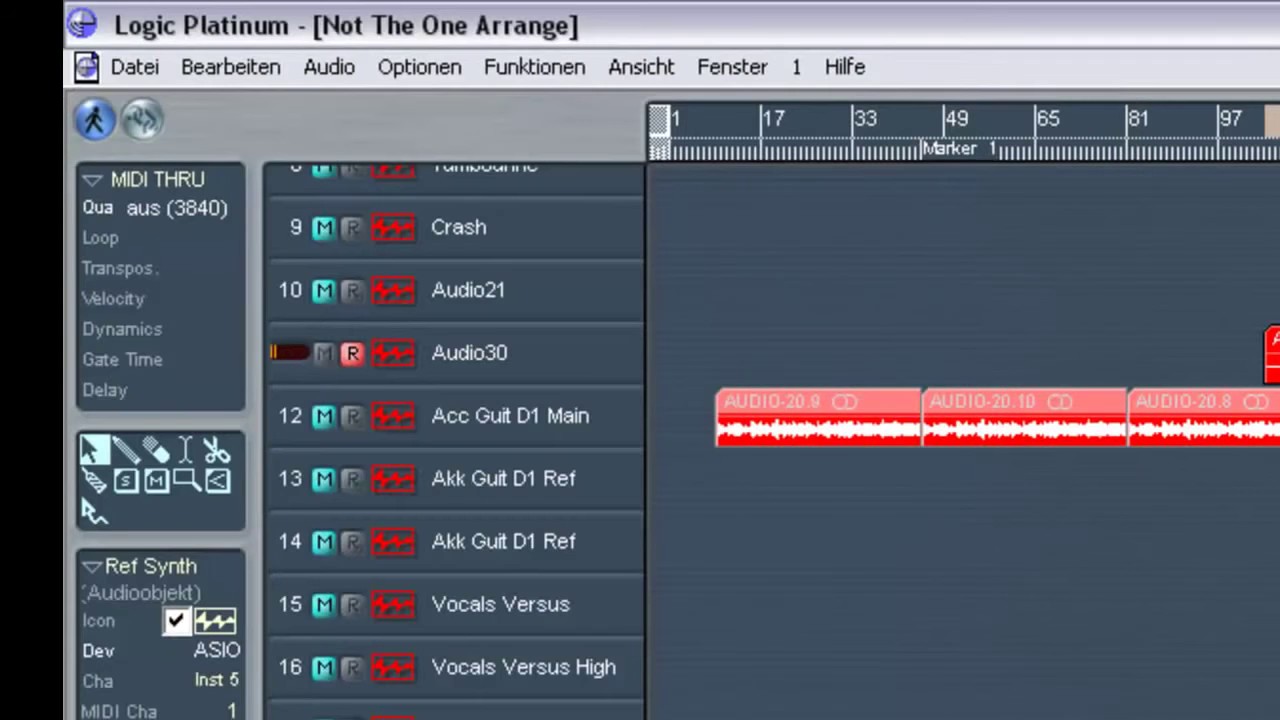
key(ctrl+w)
Close the current song, then delete all Main Bass MIDI parts in V2 Arrange
click(88, 67)
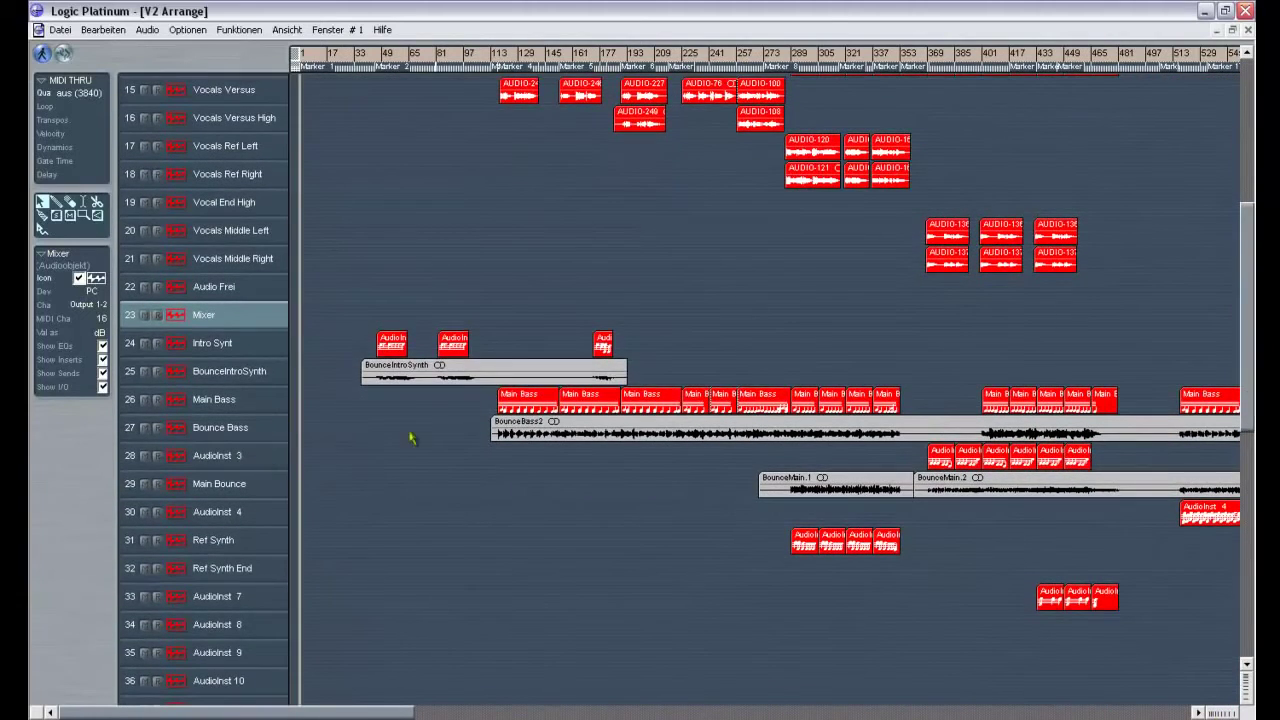
click(225, 429)
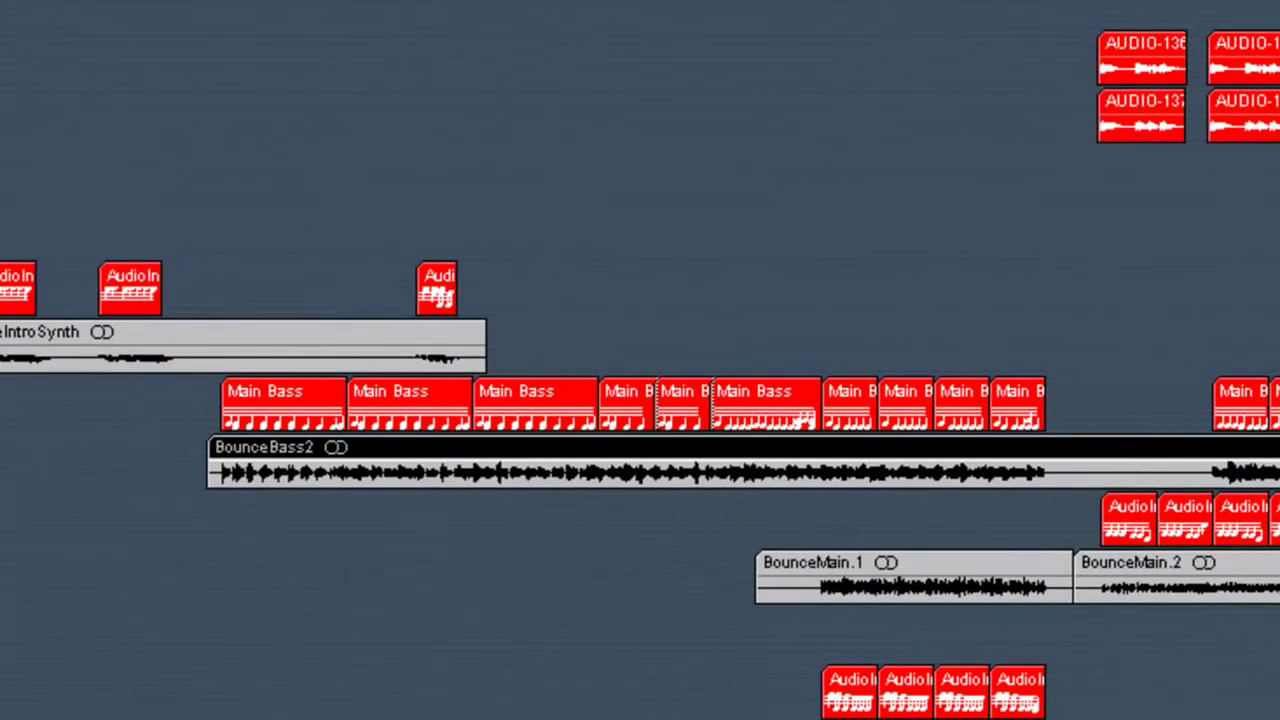
key(Up)
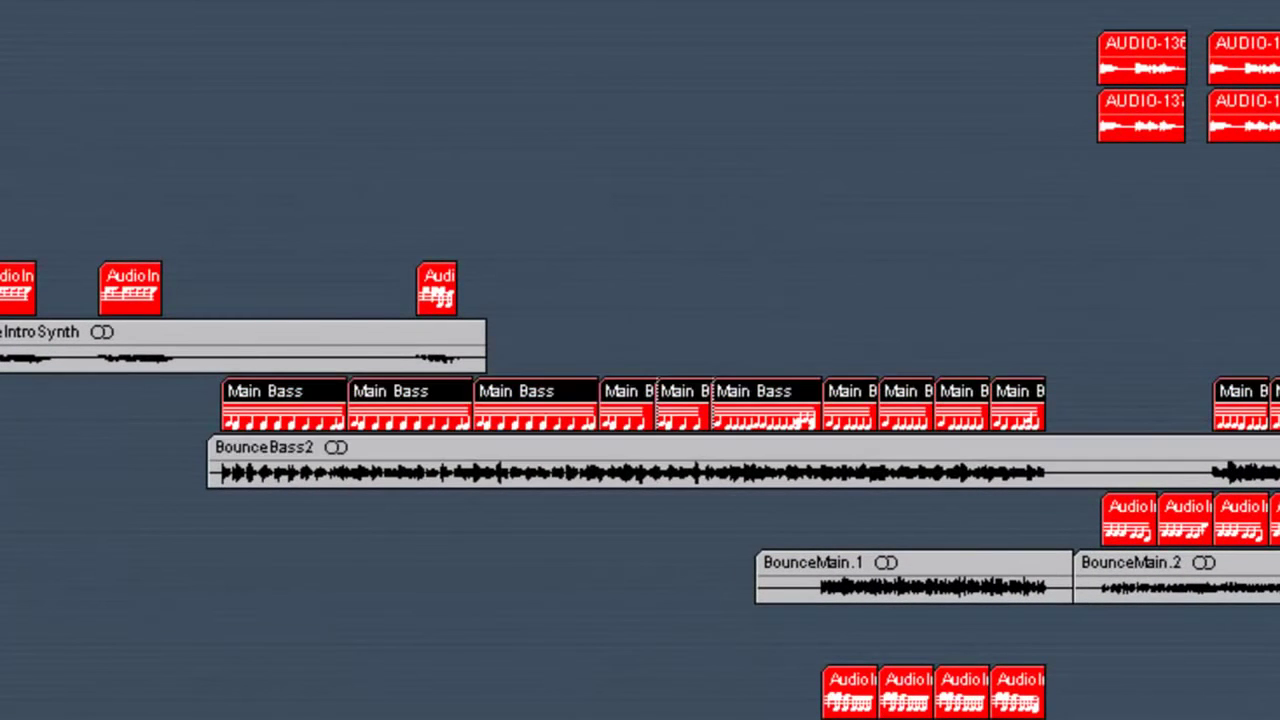
click(126, 466)
drag(130, 403, 1270, 430)
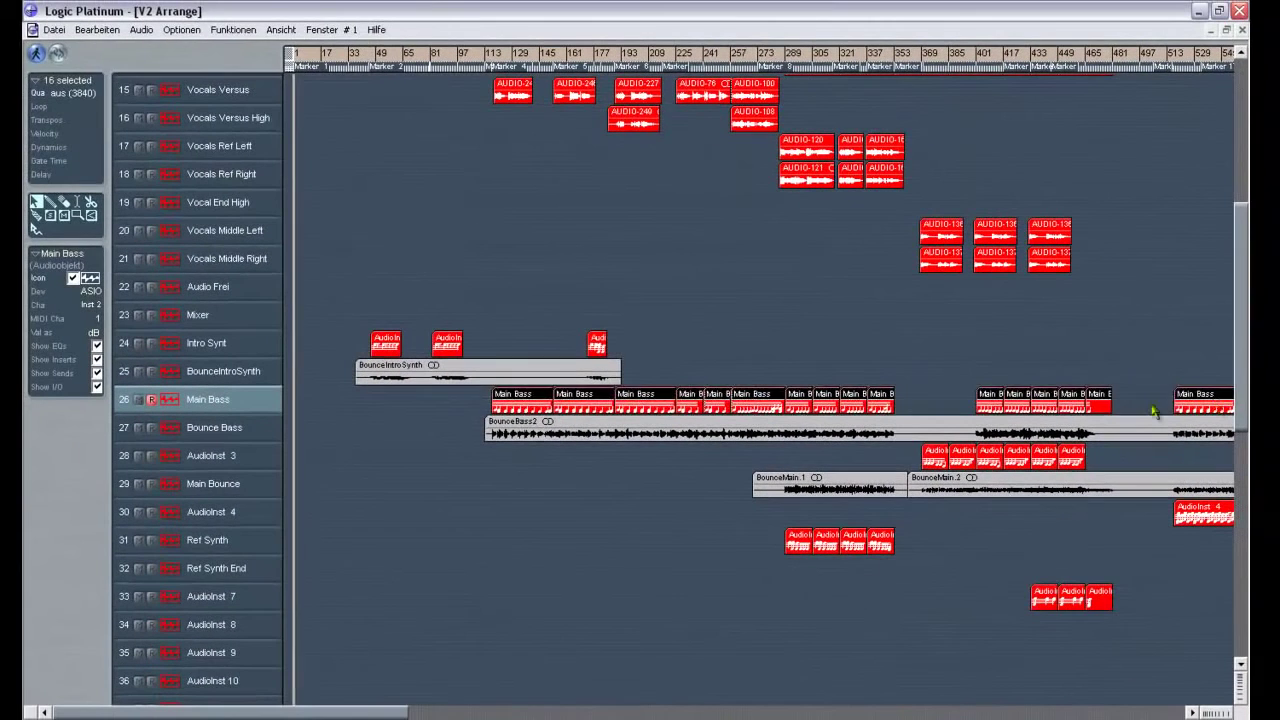
key(Delete)
Delete the parts on tracks 31, 33 and the six on track 28
drag(750, 535, 1208, 670)
key(Delete)
drag(902, 450, 1145, 465)
key(Delete)
drag(1156, 529, 1195, 514)
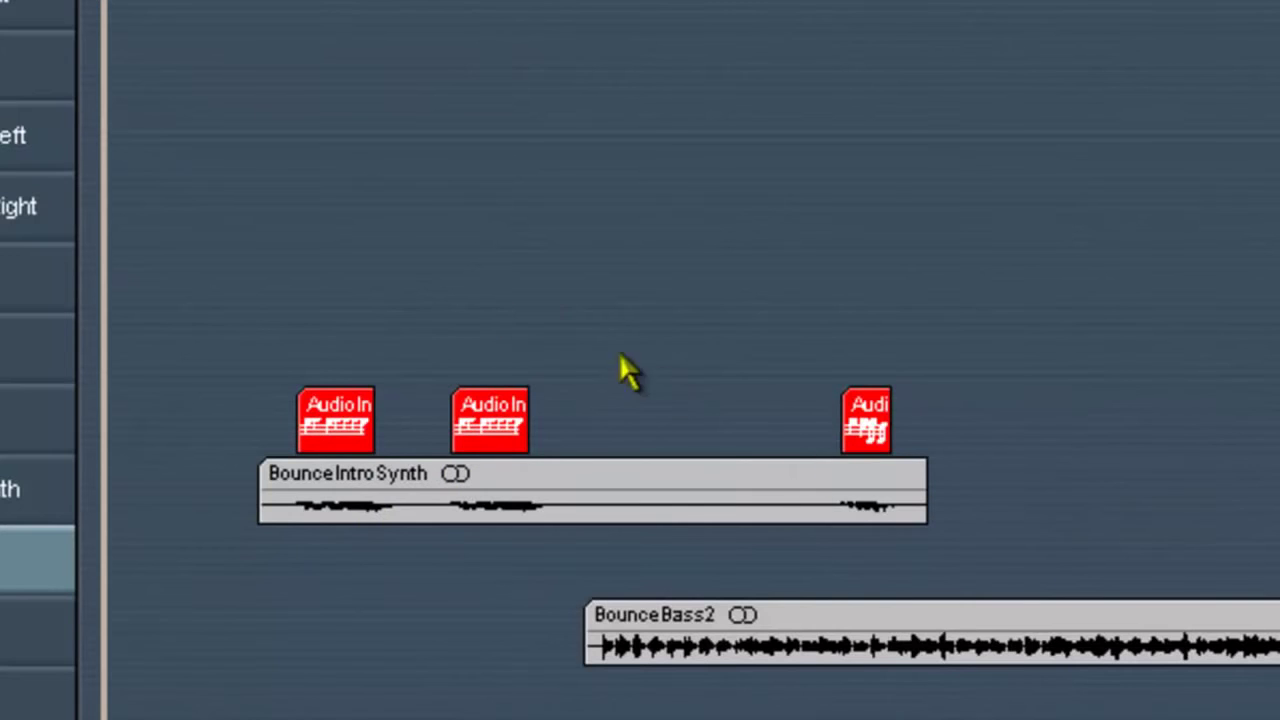
Delete the three Audio In parts, the leftover audio parts and the red Main parts
drag(321, 279, 866, 425)
key(Delete)
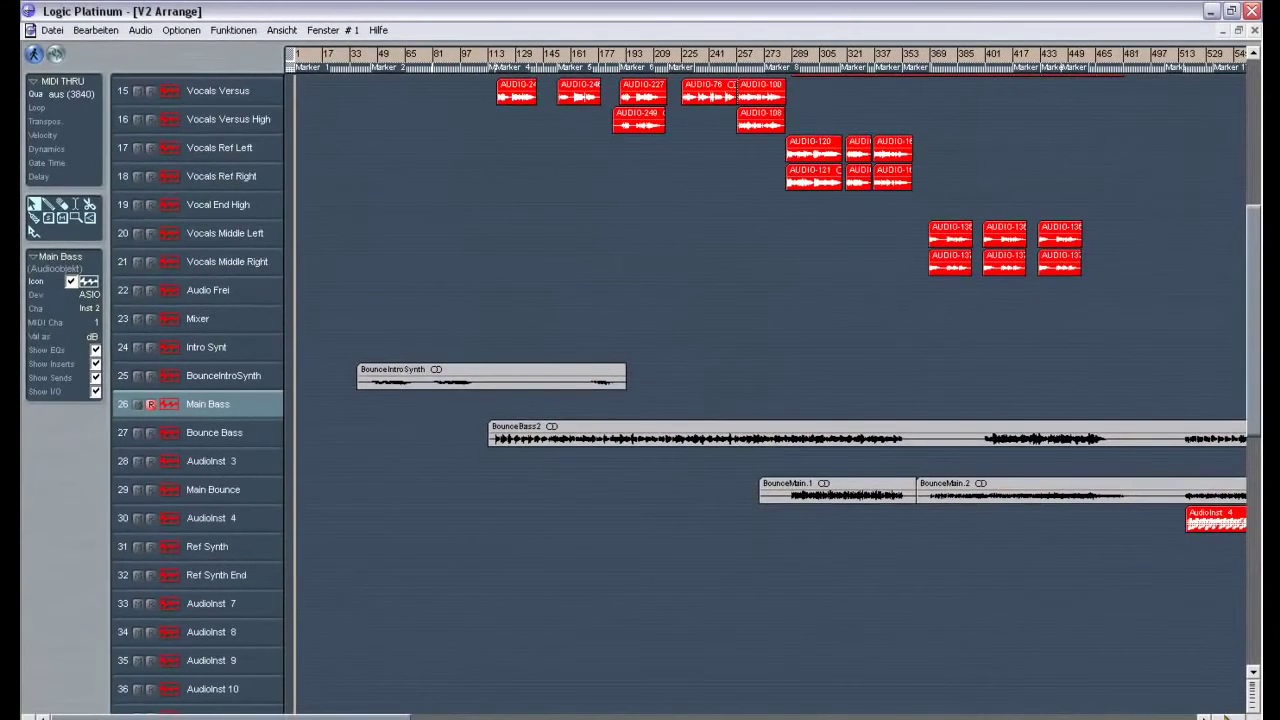
drag(1226, 717, 1212, 717)
drag(958, 635, 517, 523)
key(Delete)
drag(606, 357, 857, 414)
key(Delete)
drag(1257, 316, 1259, 289)
scroll(727, 260, up, 6)
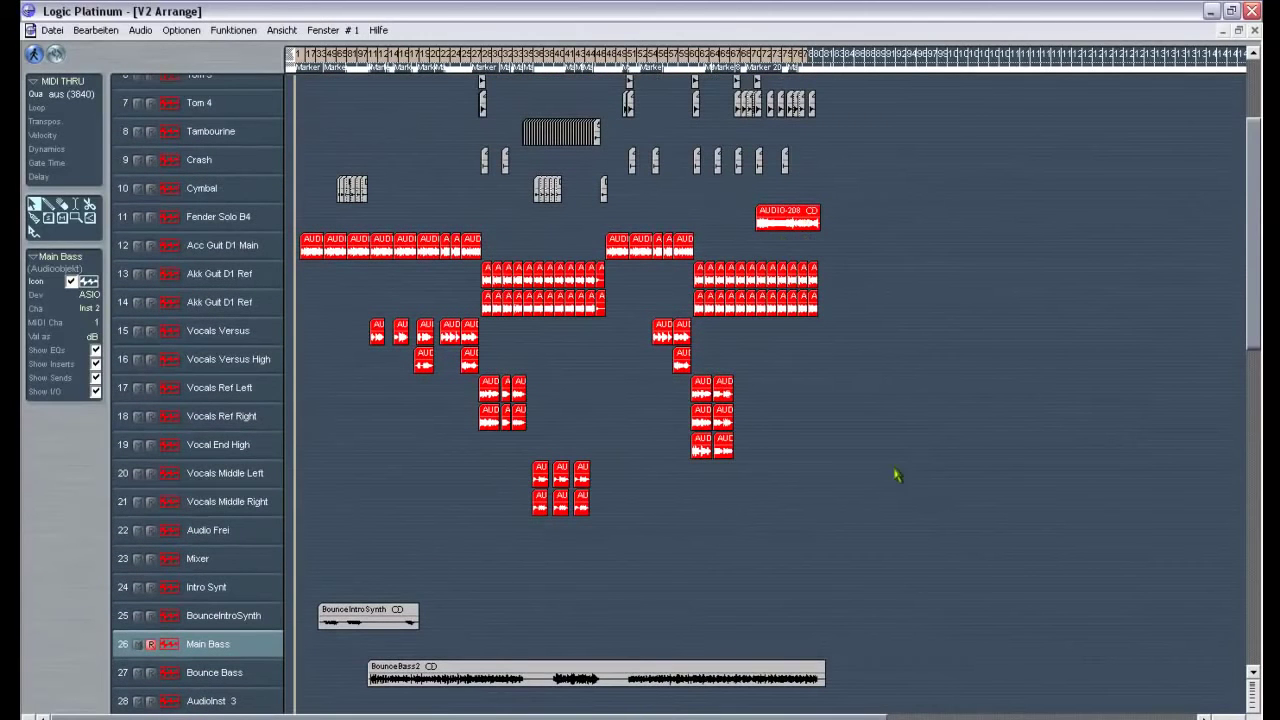
Select the Mixer track, keeping its device set to PC
scroll(1257, 327, down, 6)
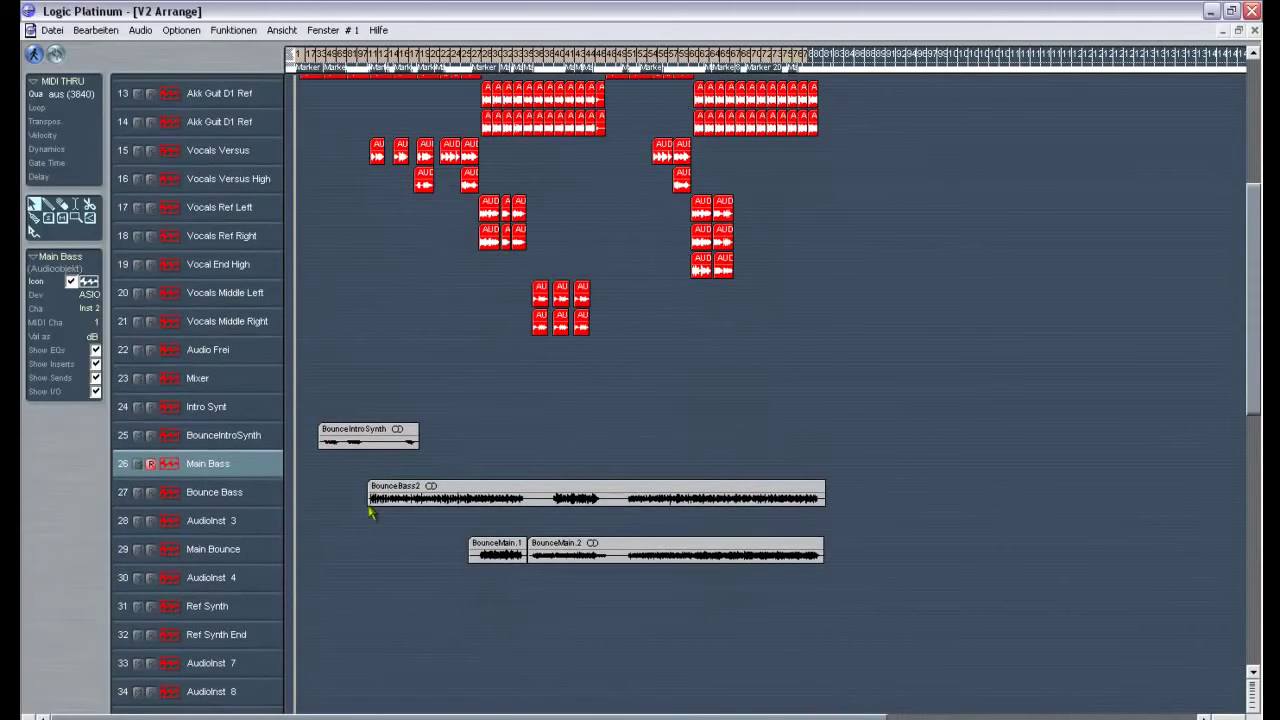
click(218, 443)
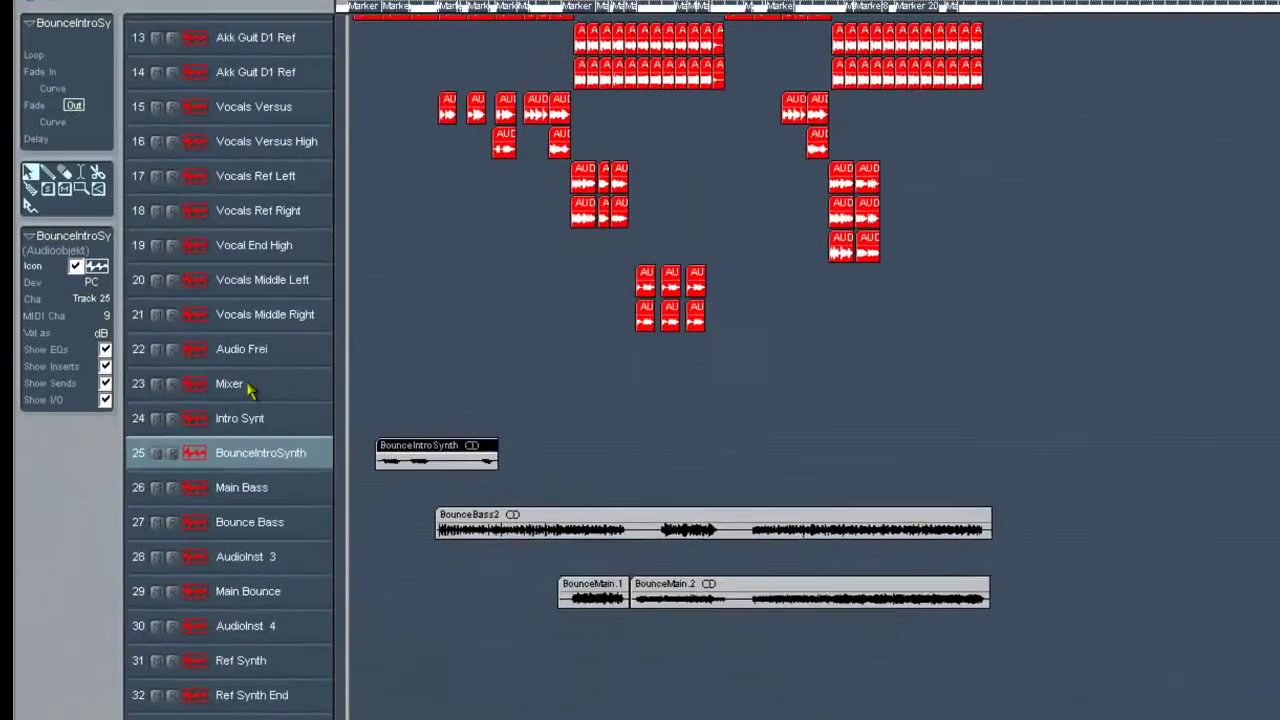
click(220, 382)
click(118, 238)
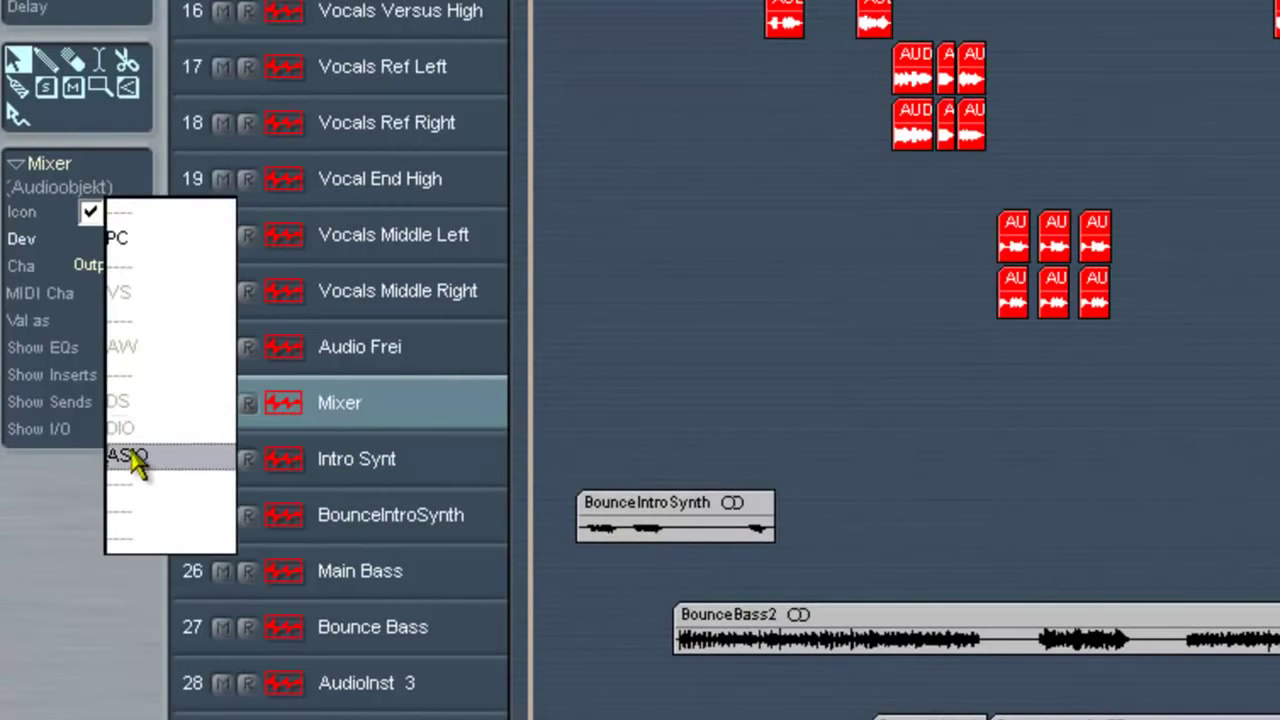
click(127, 240)
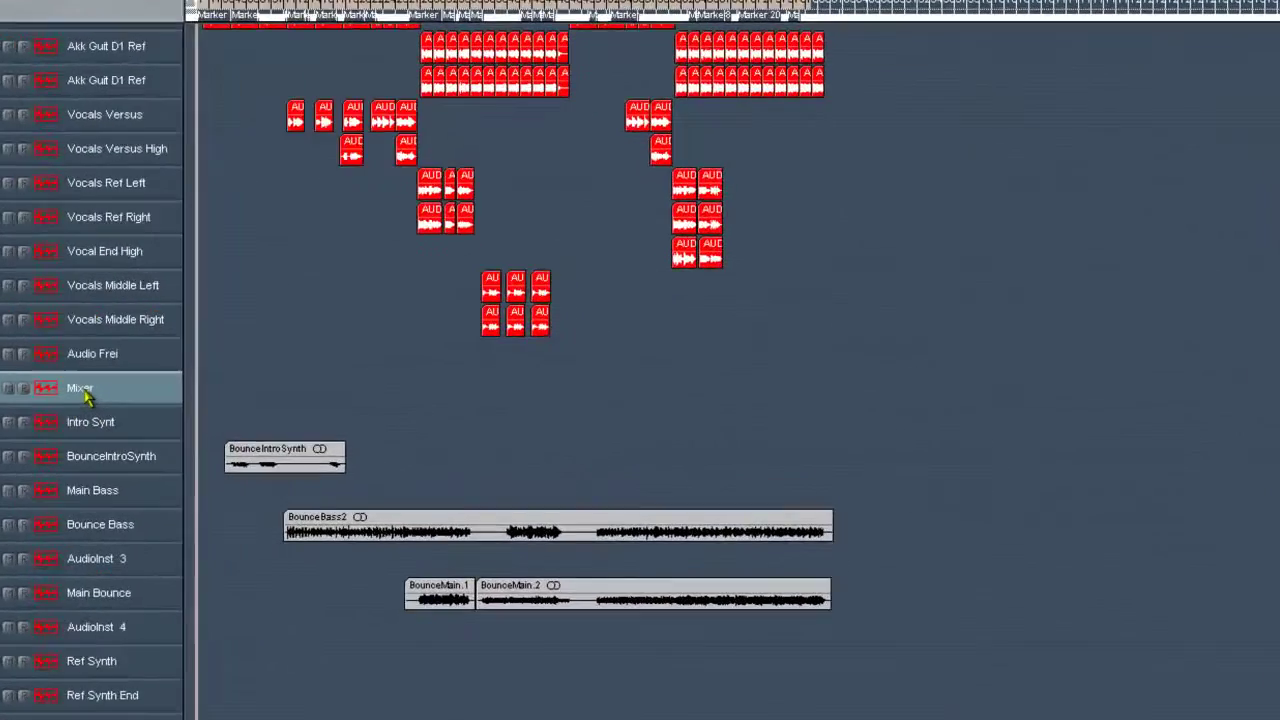
In the Mixer, switch Output 1-2 automation from Touch to off
double_click(210, 376)
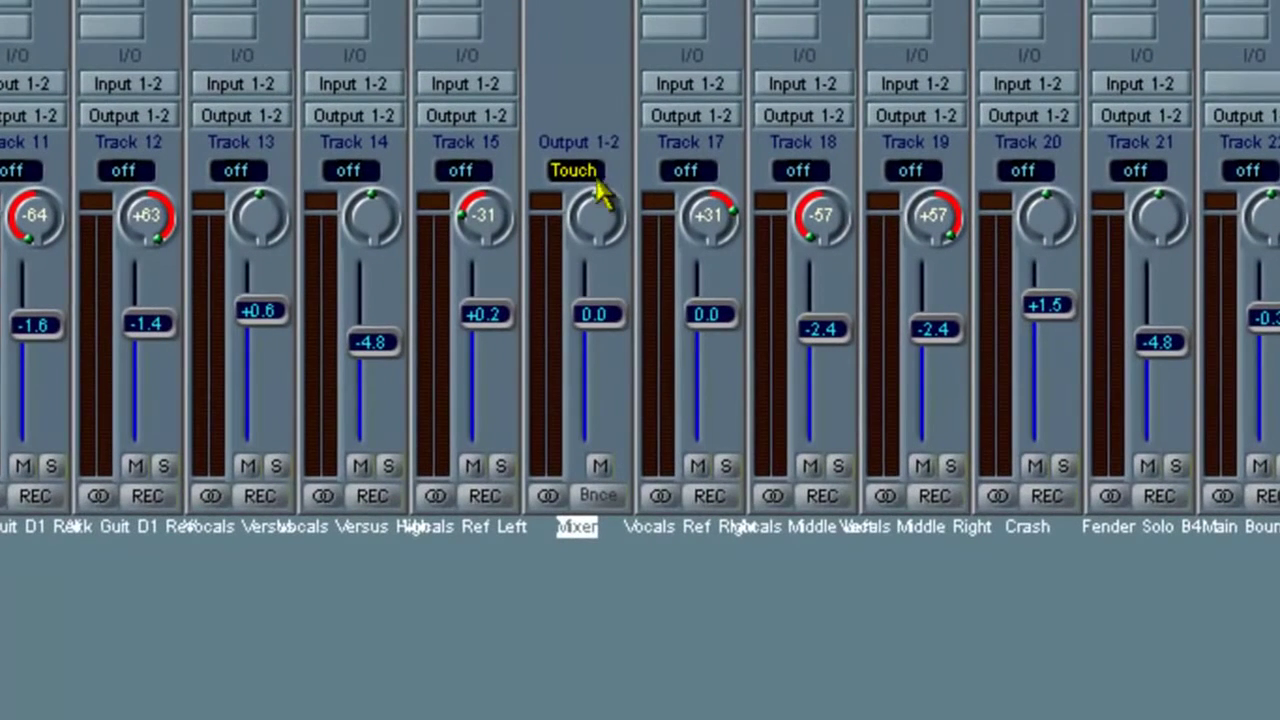
click(579, 171)
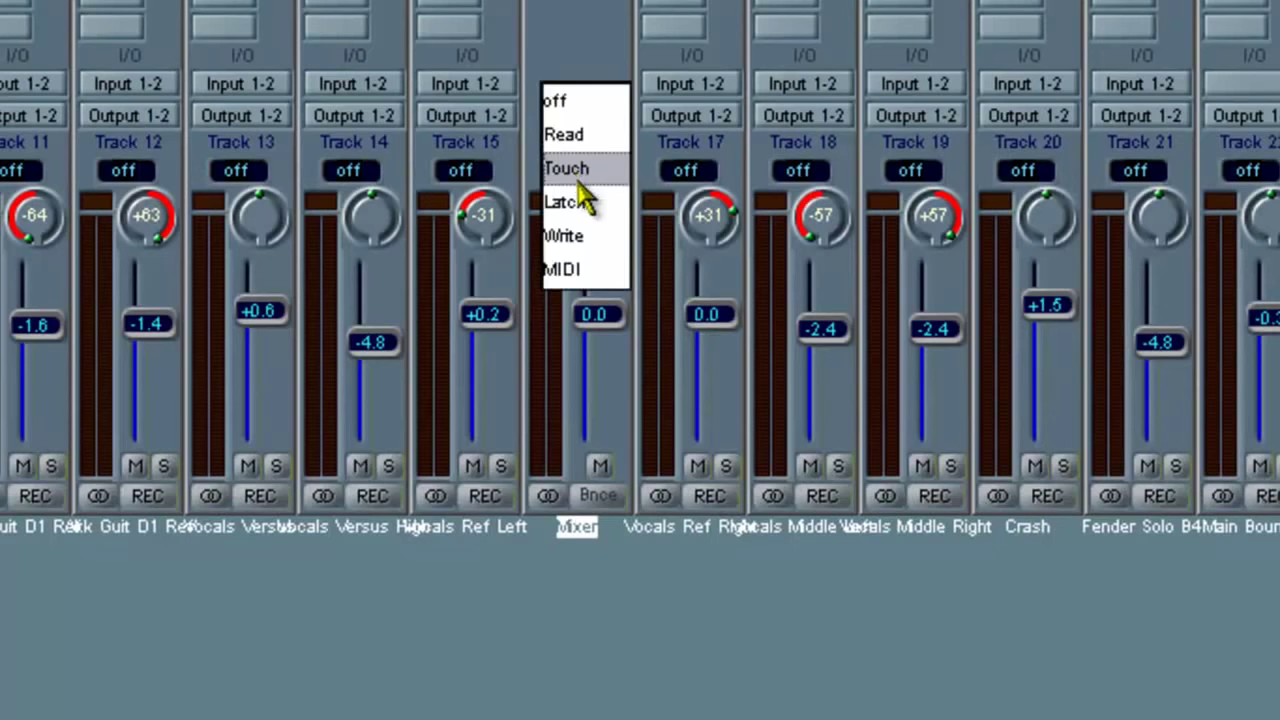
click(556, 100)
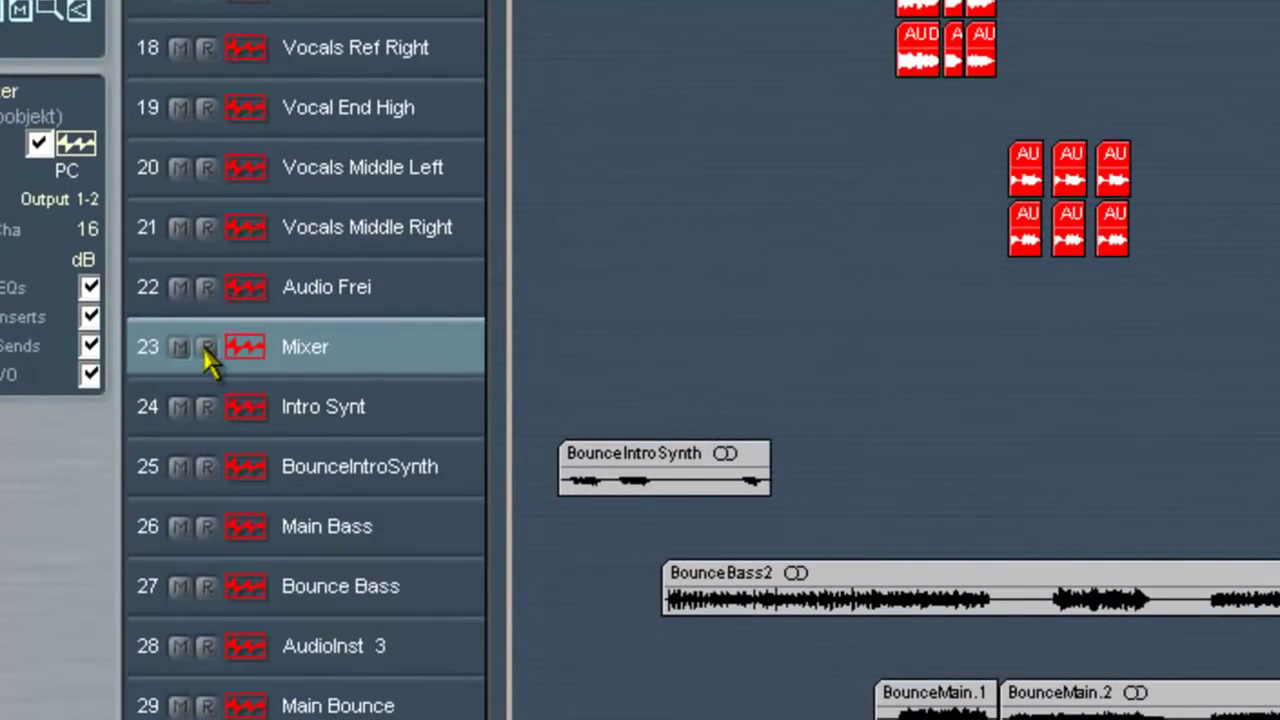
key(ctrl+b)
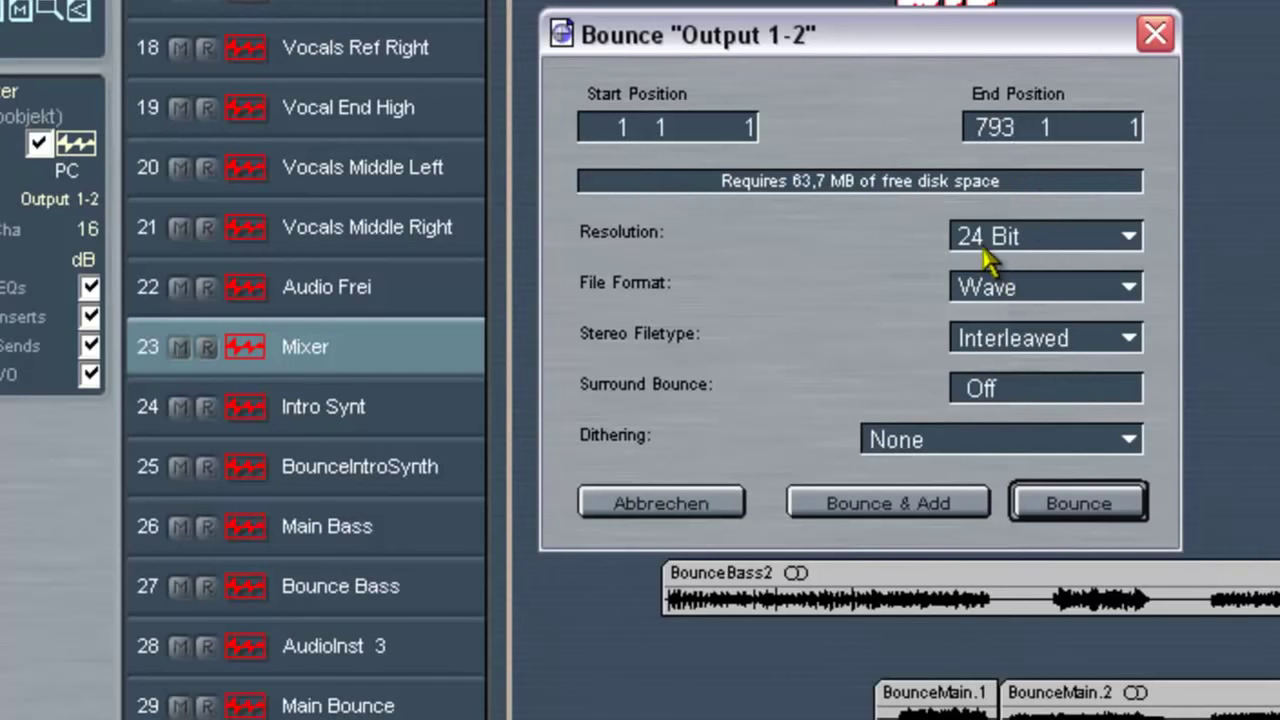
click(1127, 287)
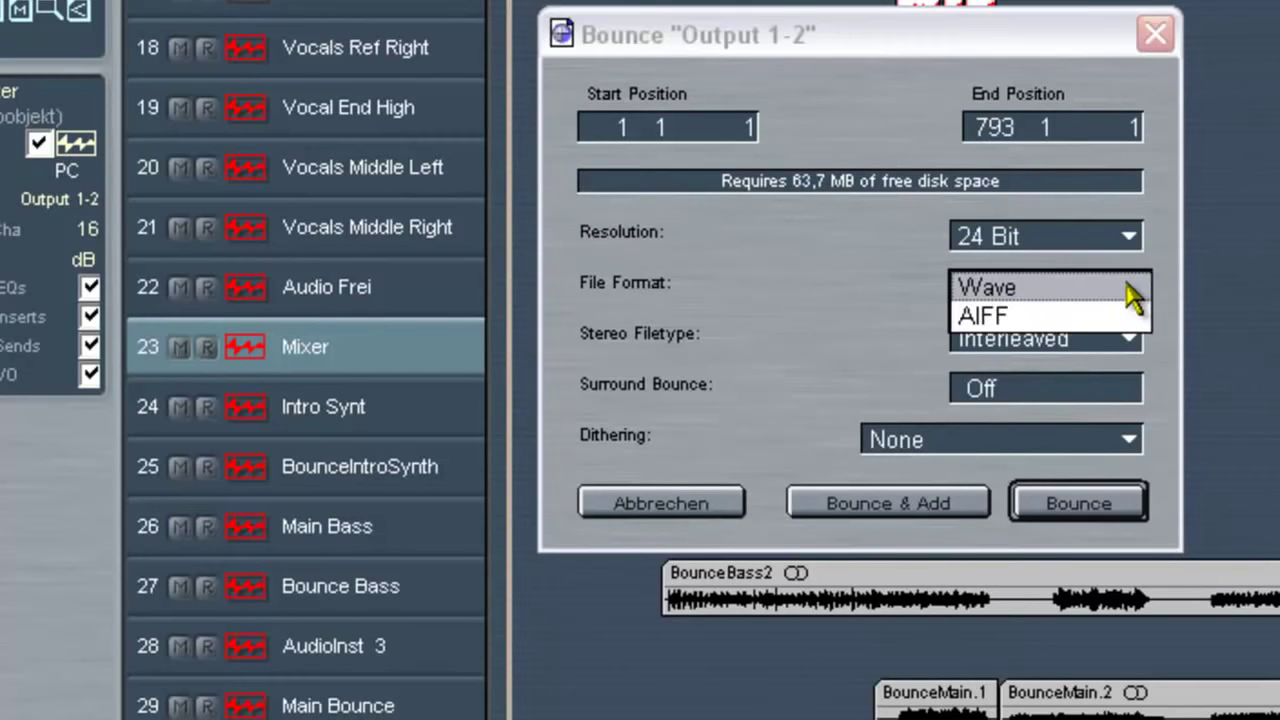
click(1010, 288)
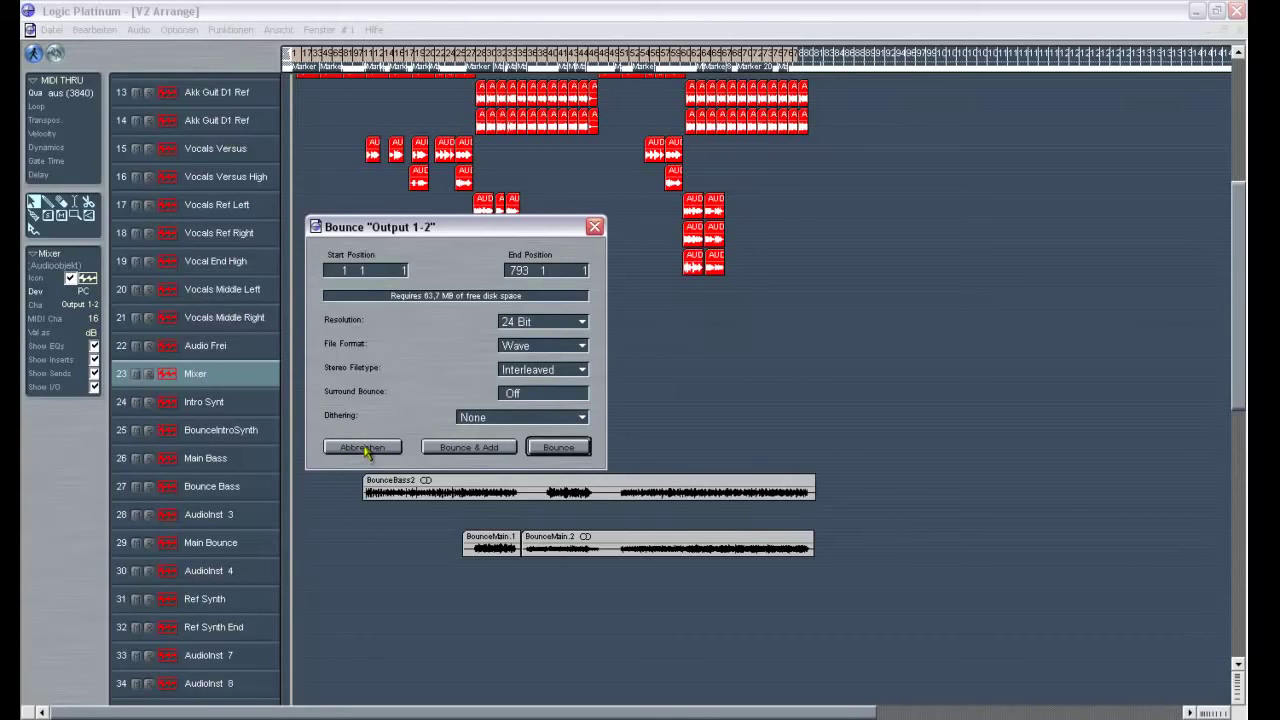
click(362, 447)
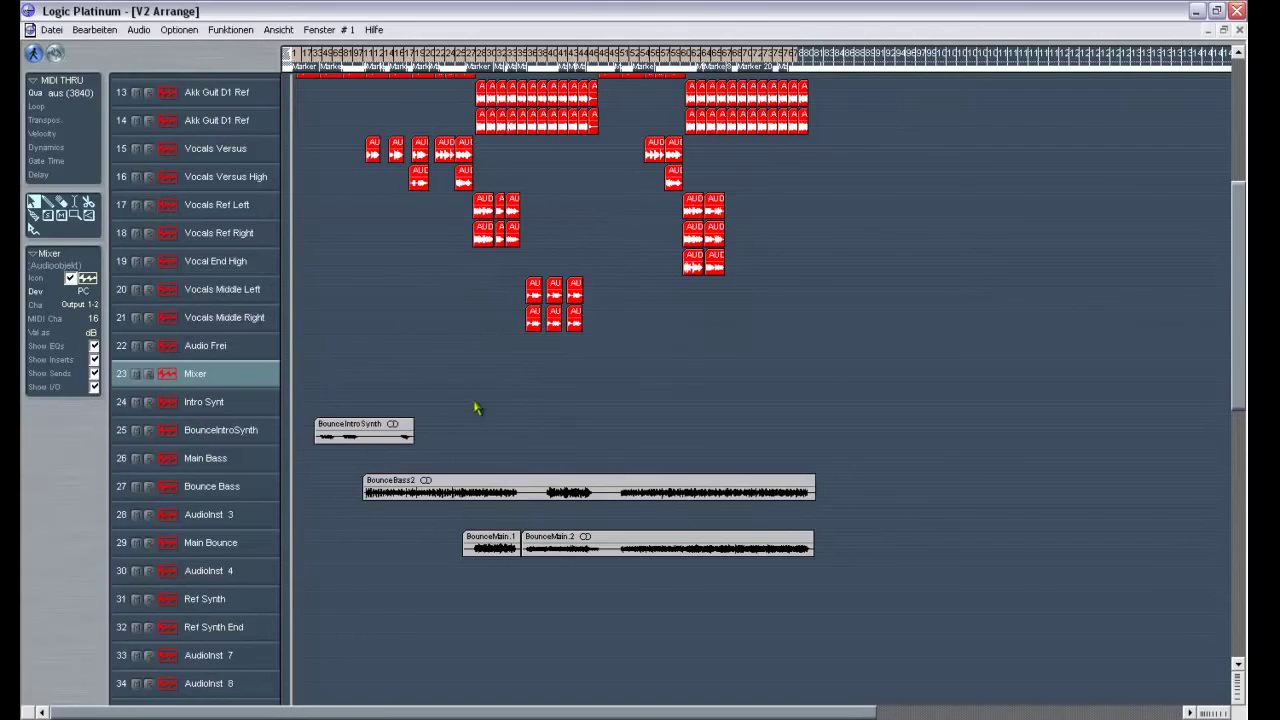
Lower the Output 1-2 fader to -6.4 dB and play from near the song start, dismissing the disk-overload warning
double_click(189, 376)
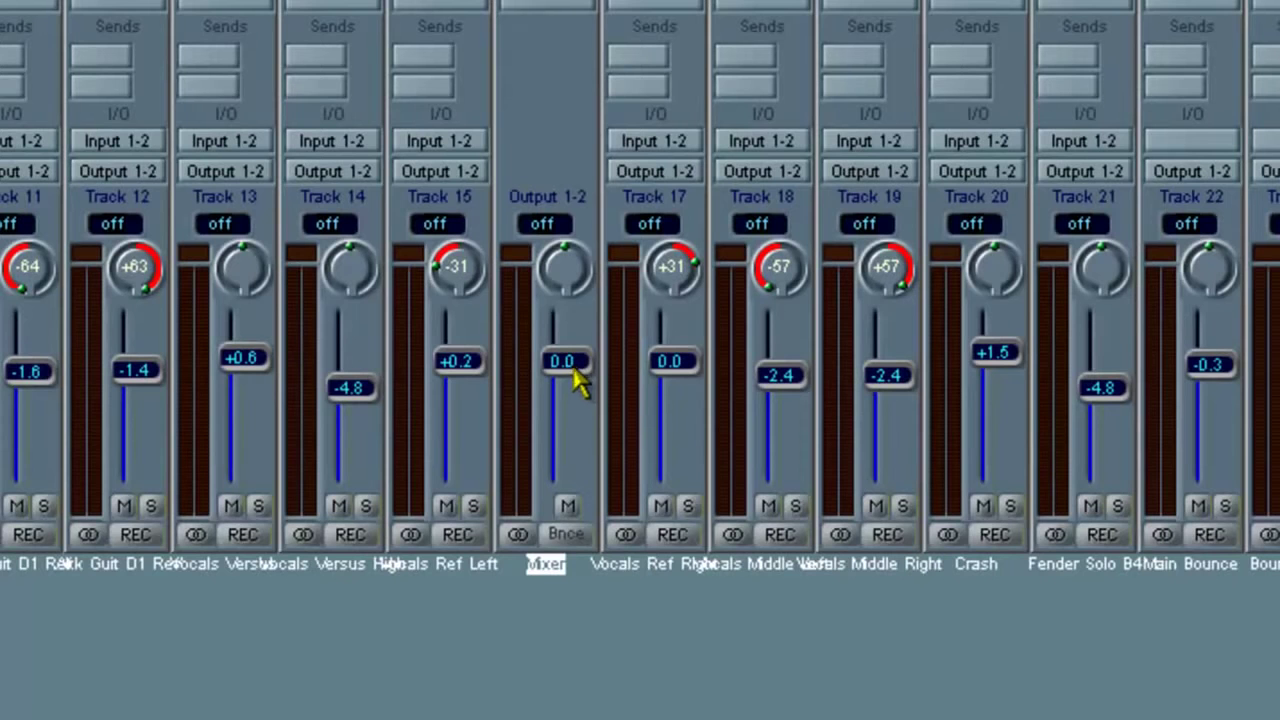
drag(572, 366, 571, 426)
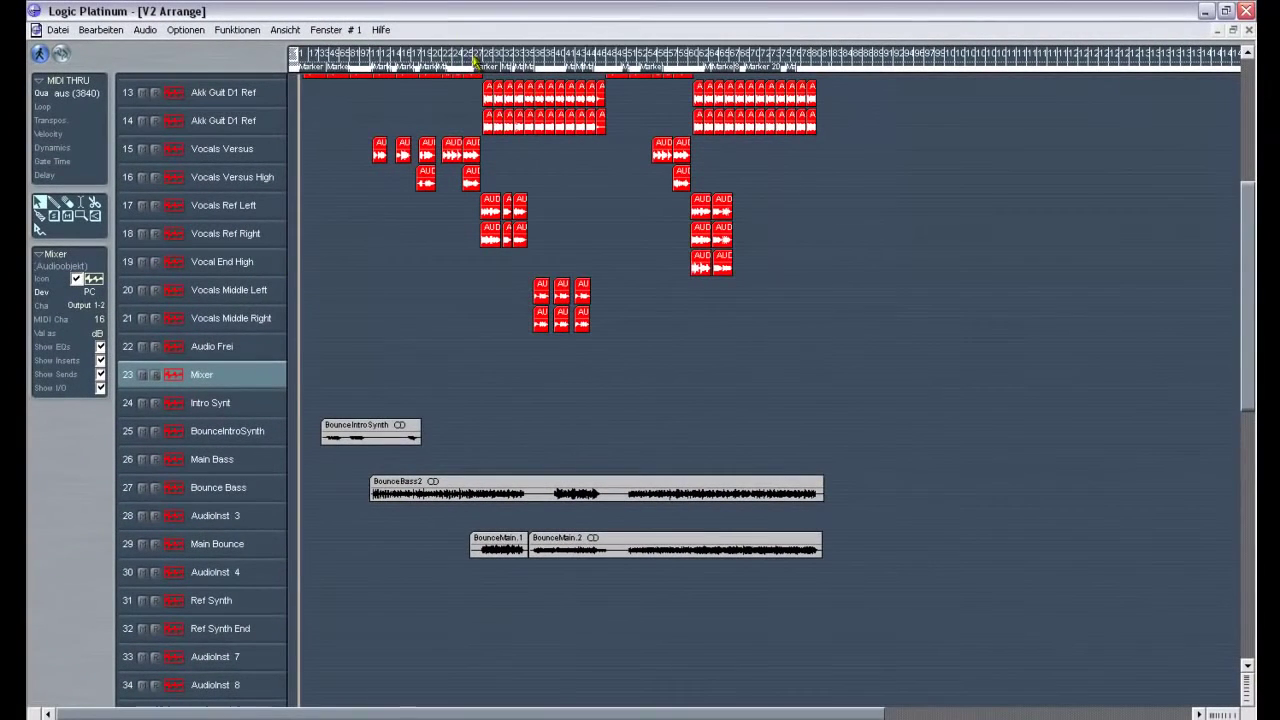
click(378, 74)
key(space)
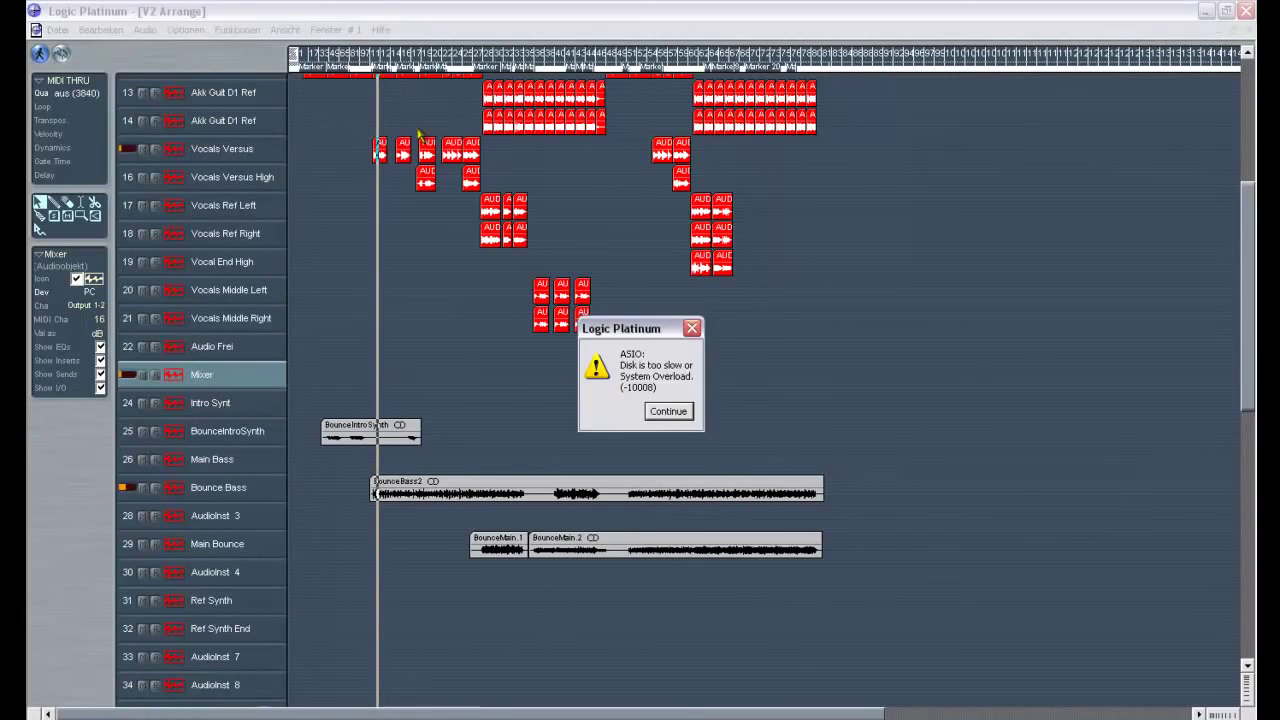
click(681, 417)
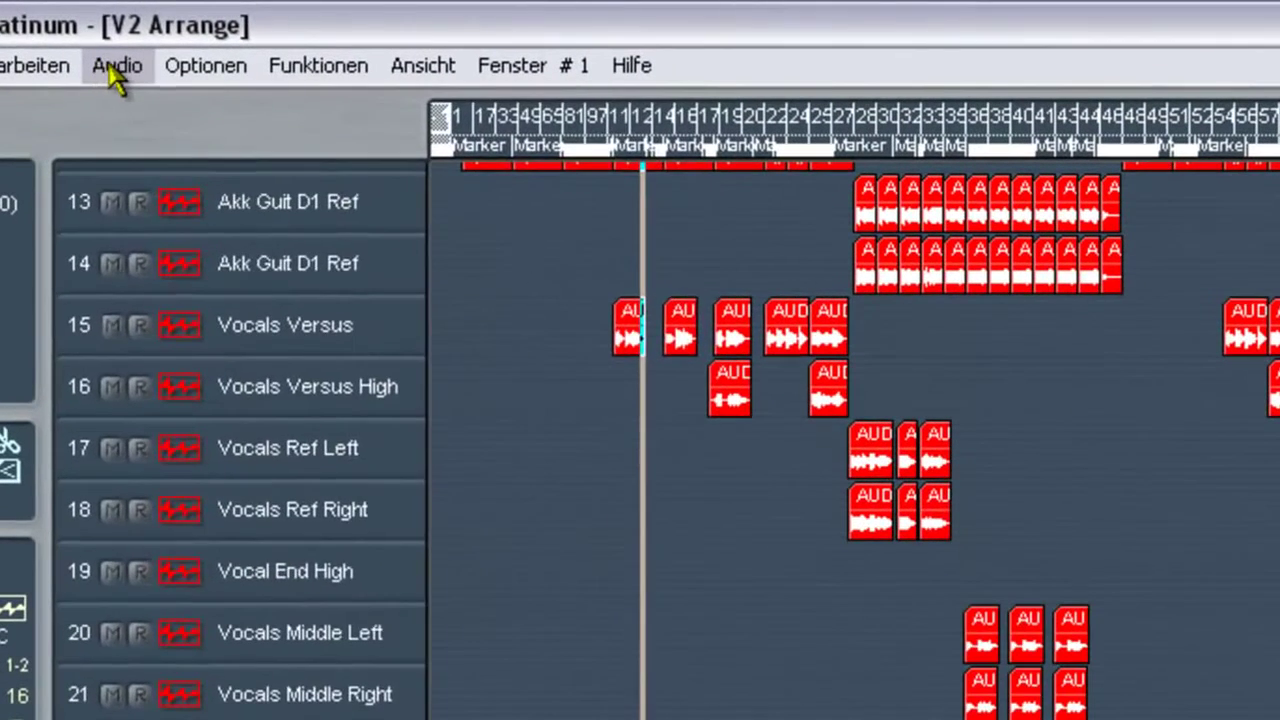
Uncheck ASIO in Audio-Hardware & Treiber settings, leaving the PC AV driver enabled
click(143, 31)
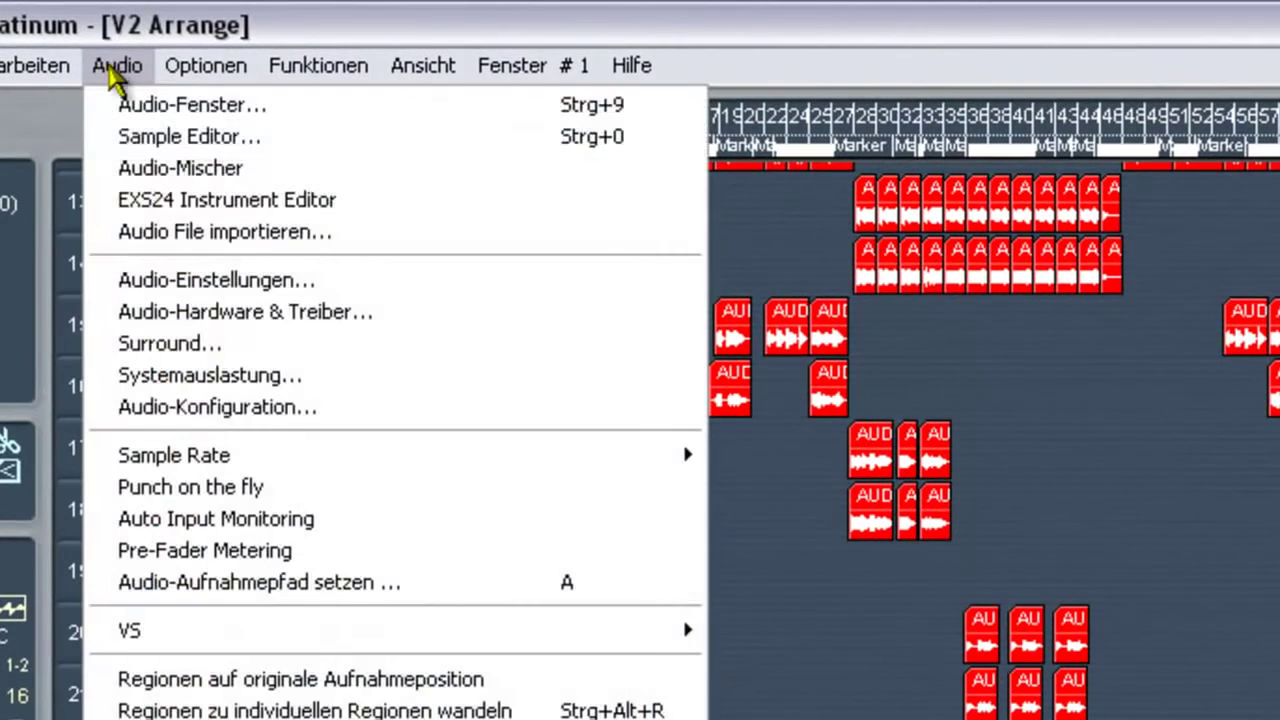
click(240, 315)
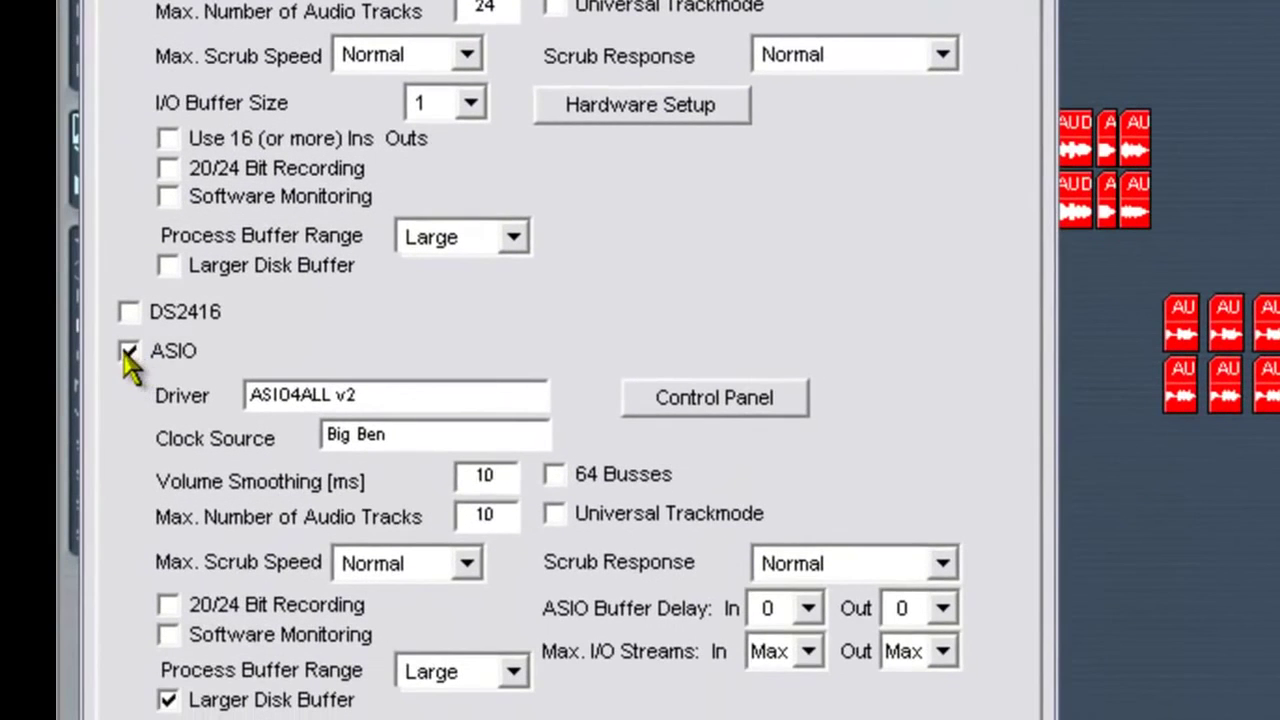
click(128, 351)
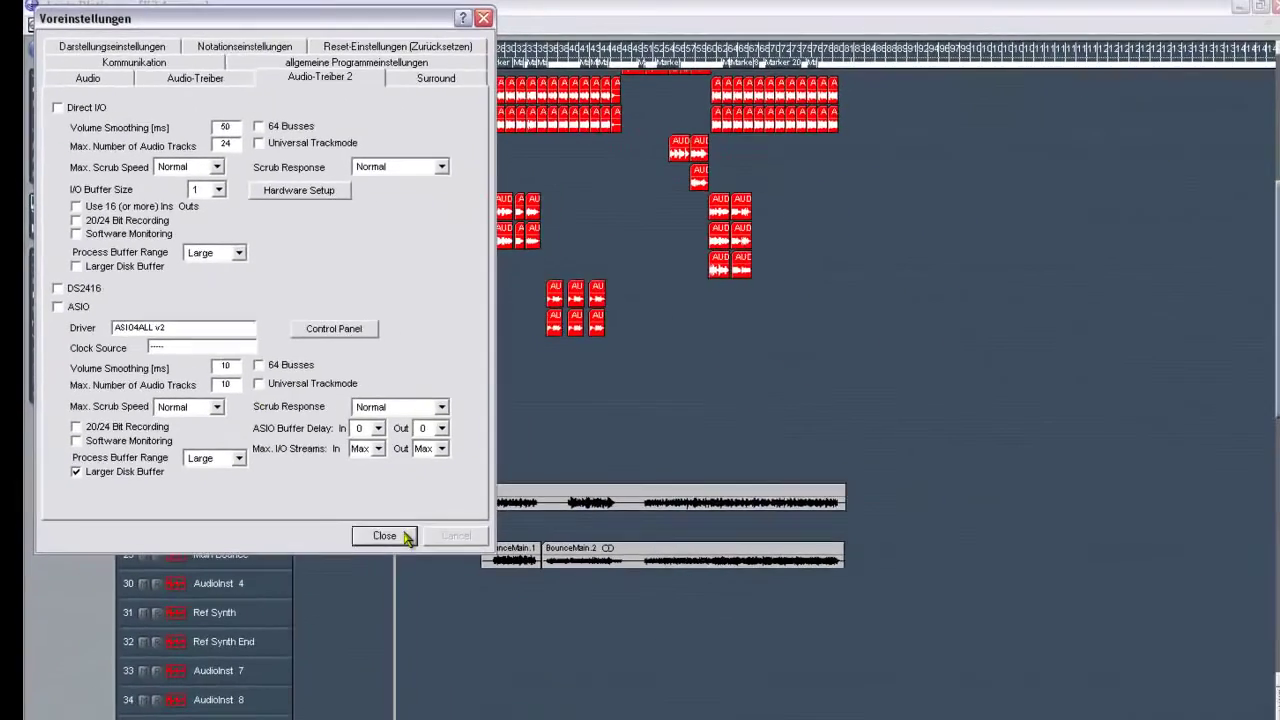
click(198, 78)
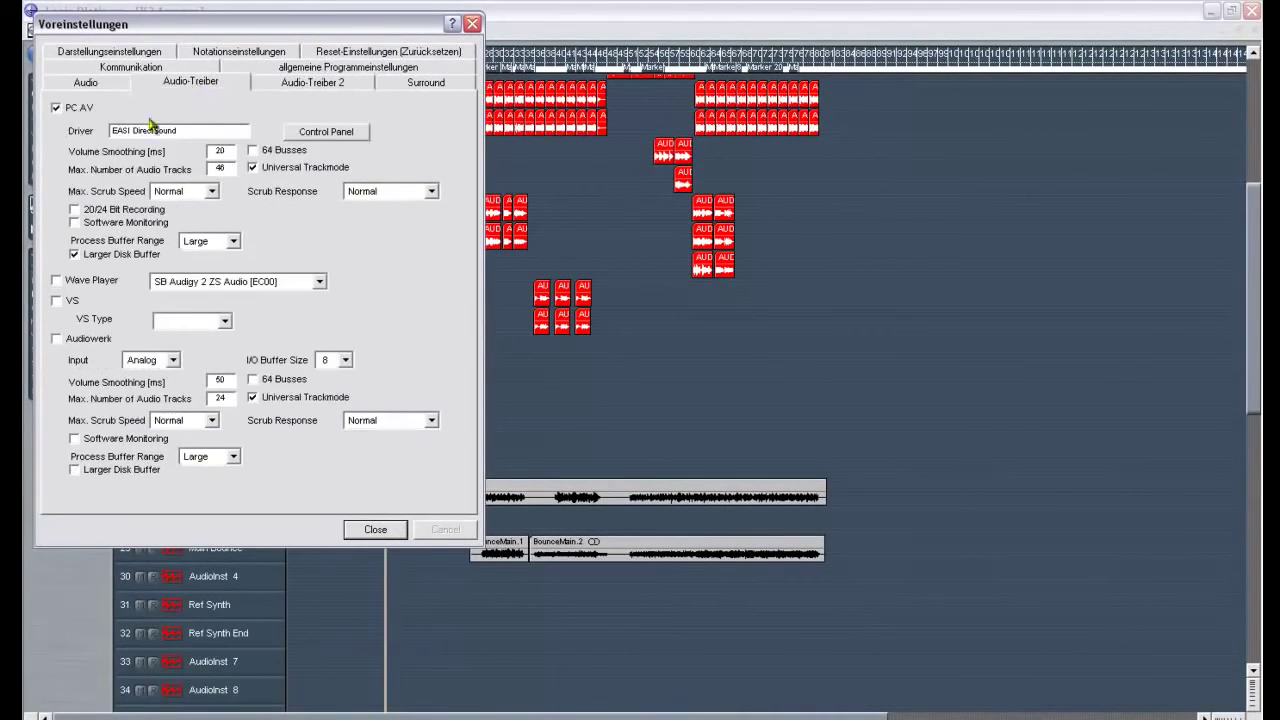
click(376, 524)
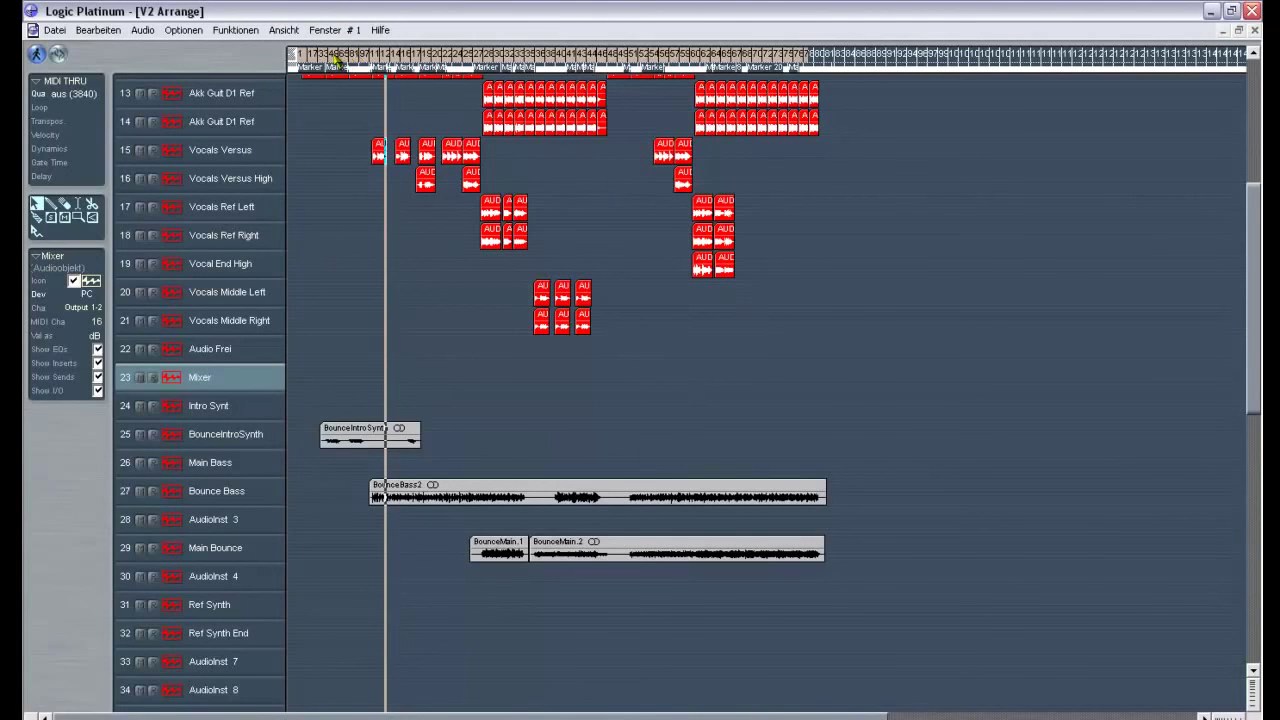
Drag a cycle range across the song, return to the start and zoom out to the whole song
drag(296, 57, 840, 66)
key(Return)
key(1)
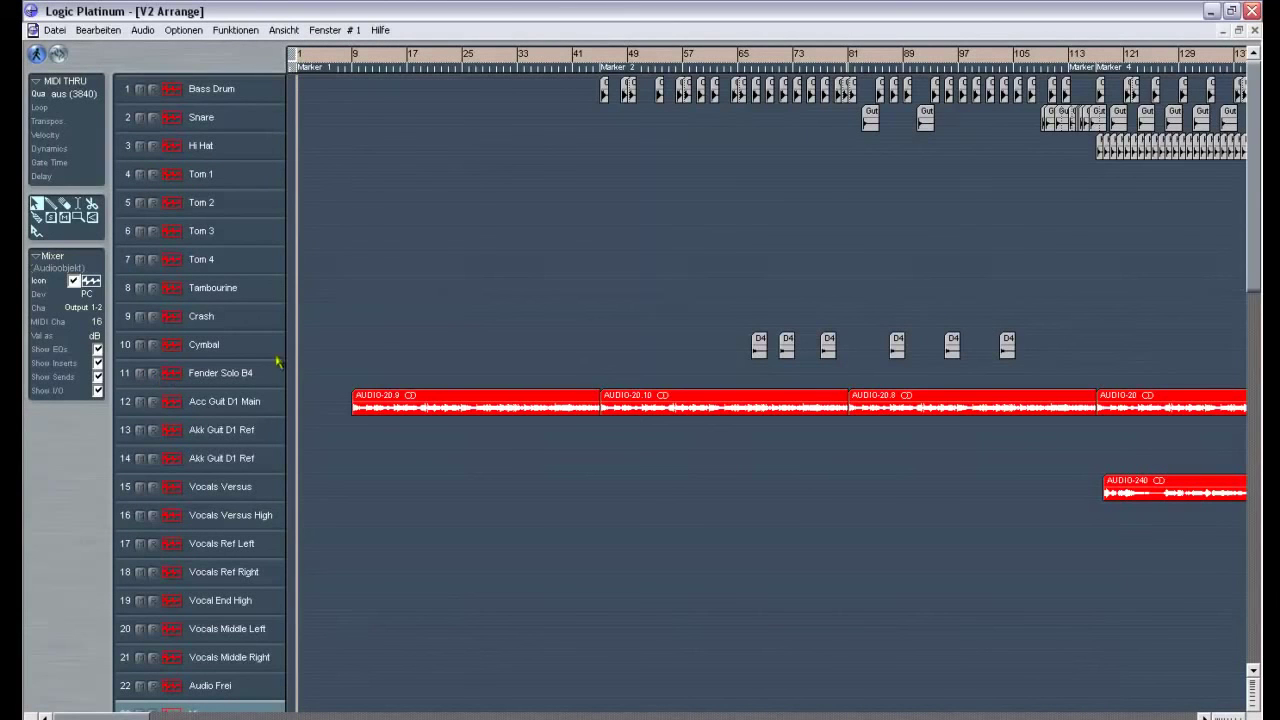
key(ctrl+Left)
key(ctrl+Left)
key(ctrl+Left)
key(ctrl+Left)
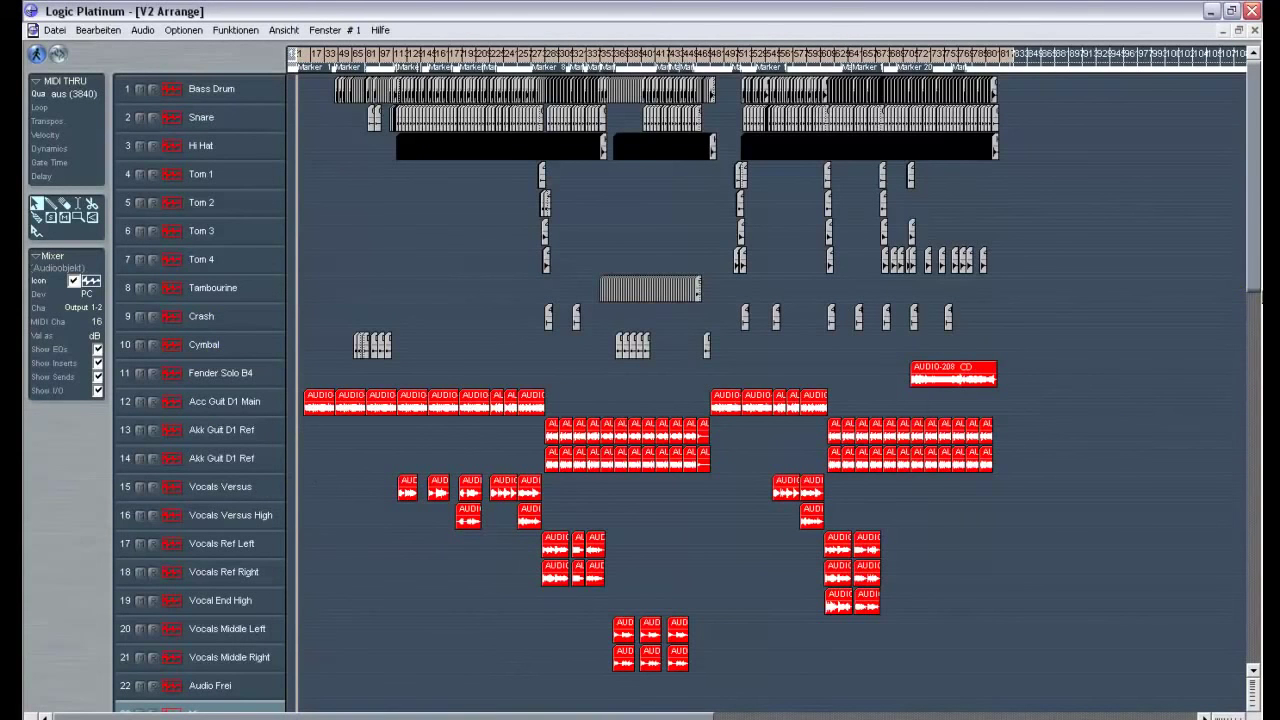
Nudge the Output 1-2 fader in the mixer up from -13.2 dB to -11.0 dB
scroll(1259, 293, down, 6)
key(ctrl+8)
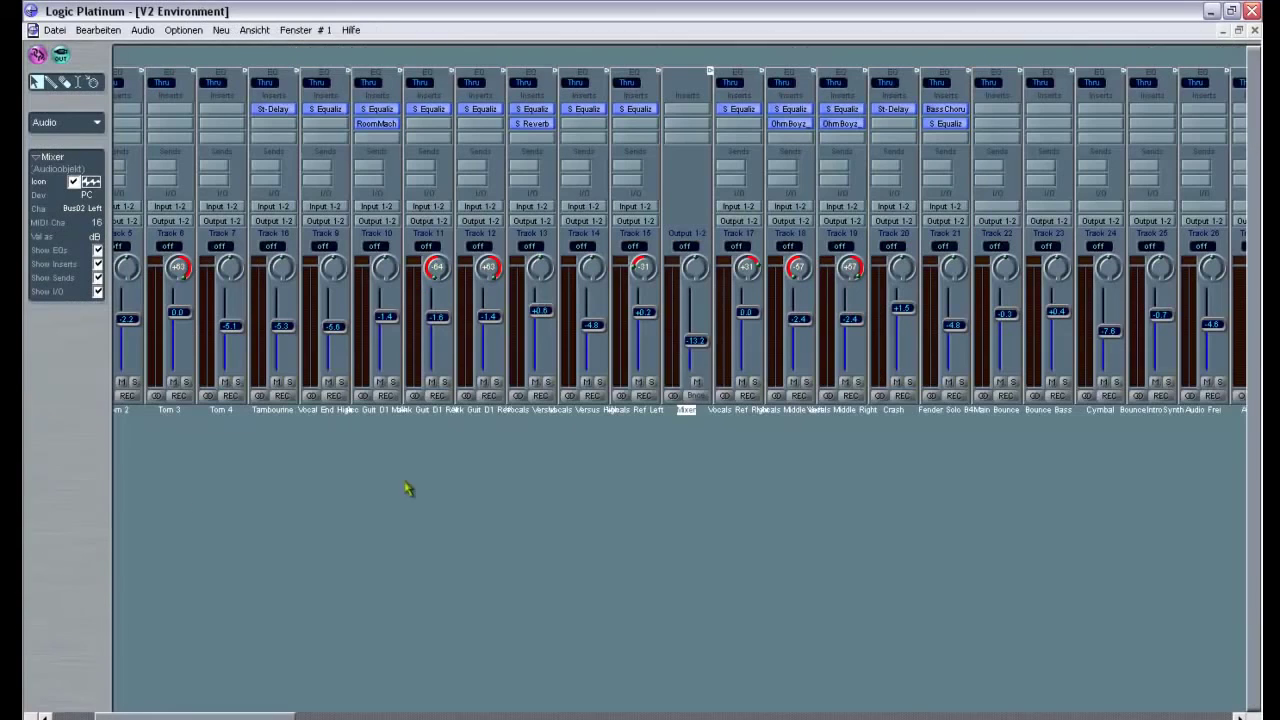
drag(695, 340, 695, 337)
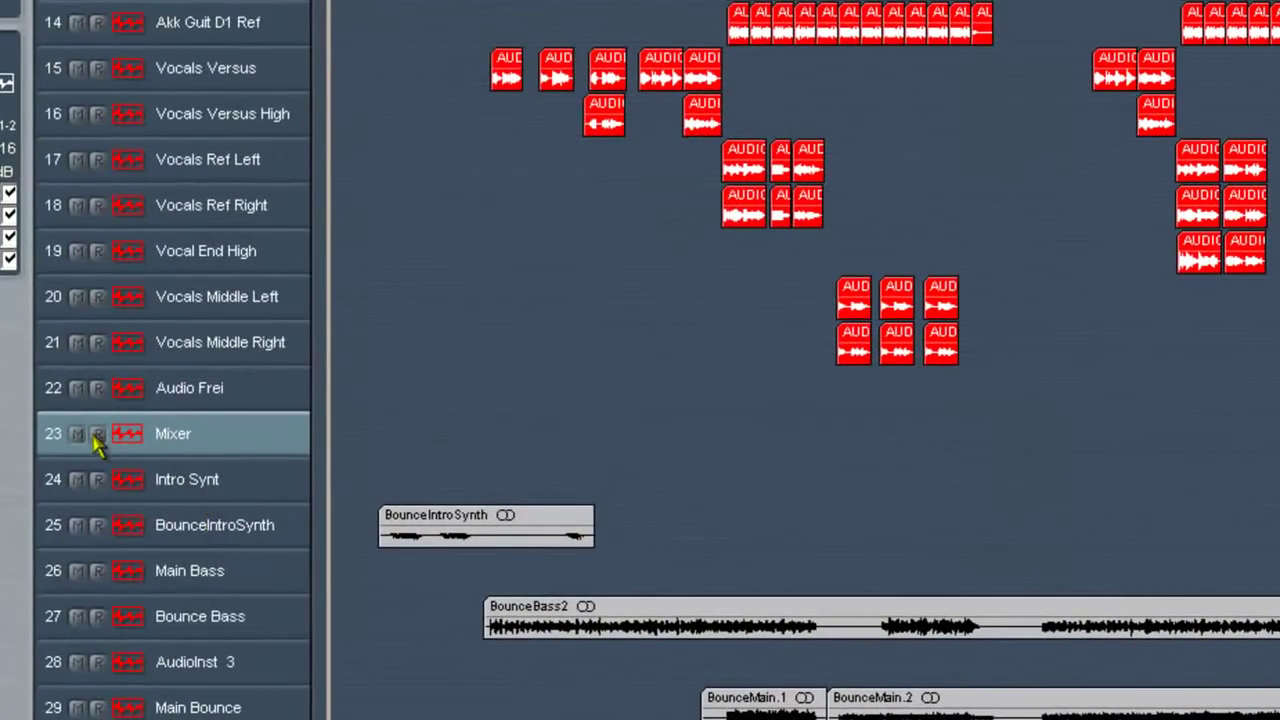
Open the Output 1-2 bounce settings (24 Bit Wave, interleaved, bars 1–833), try Bounce & Add, then cancel the file save
key(ctrl+b)
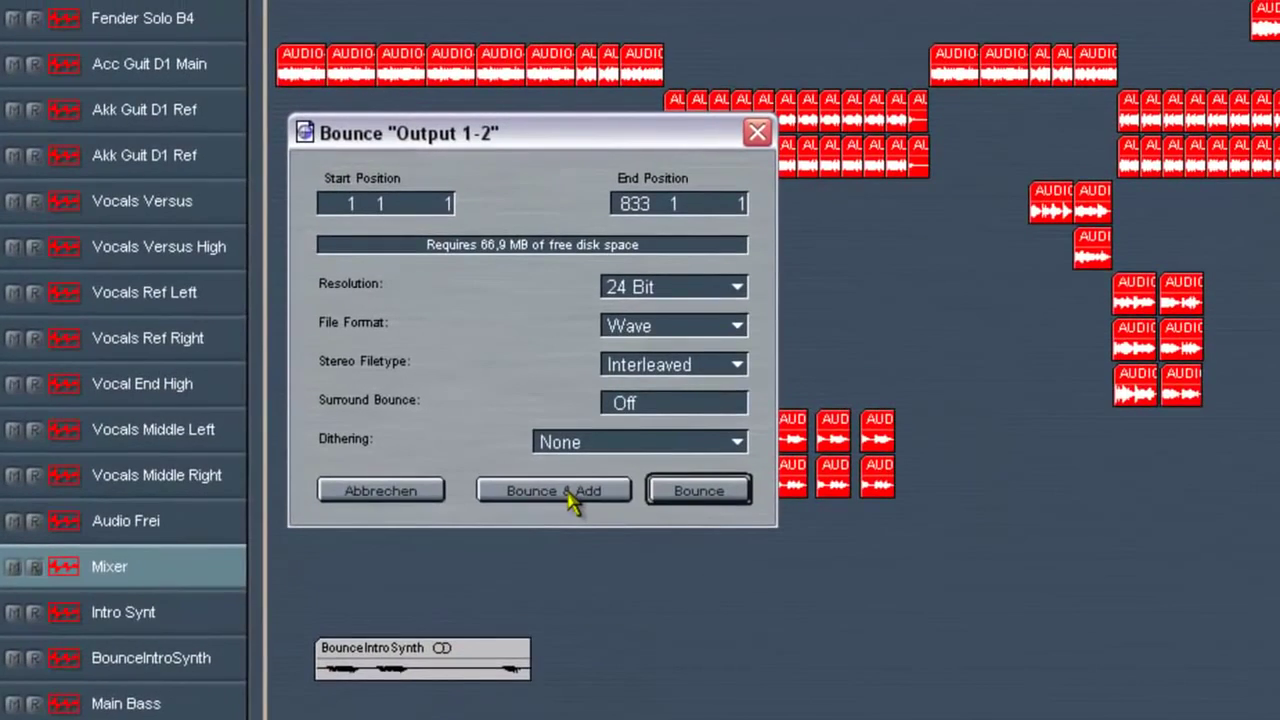
click(566, 491)
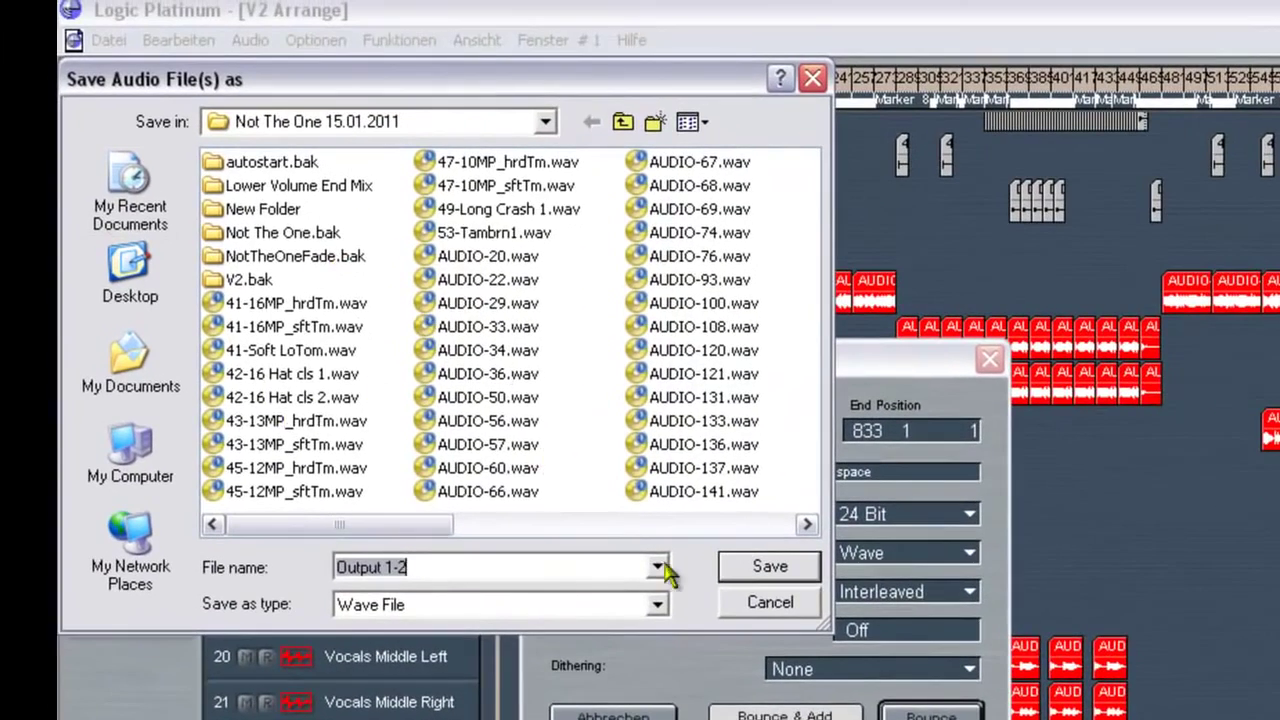
click(770, 604)
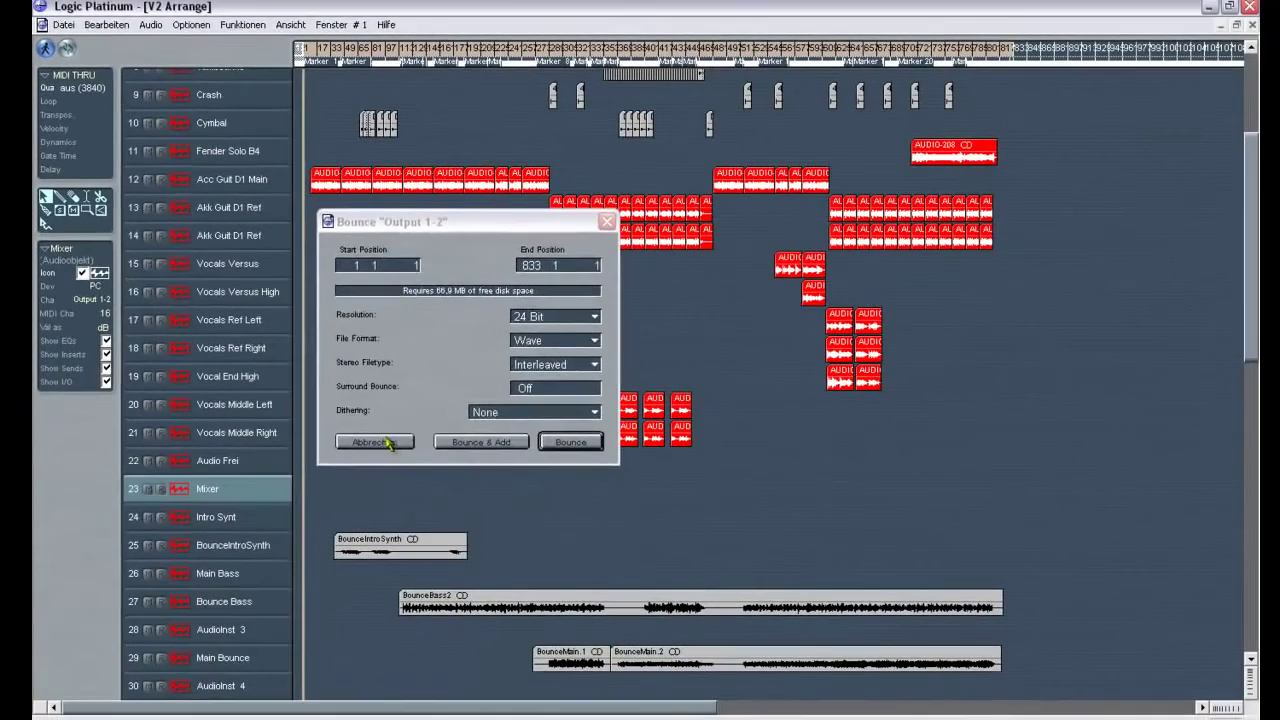
Close the Bounce 'Output 1-2' dialog with Abbrechen without bouncing
click(374, 442)
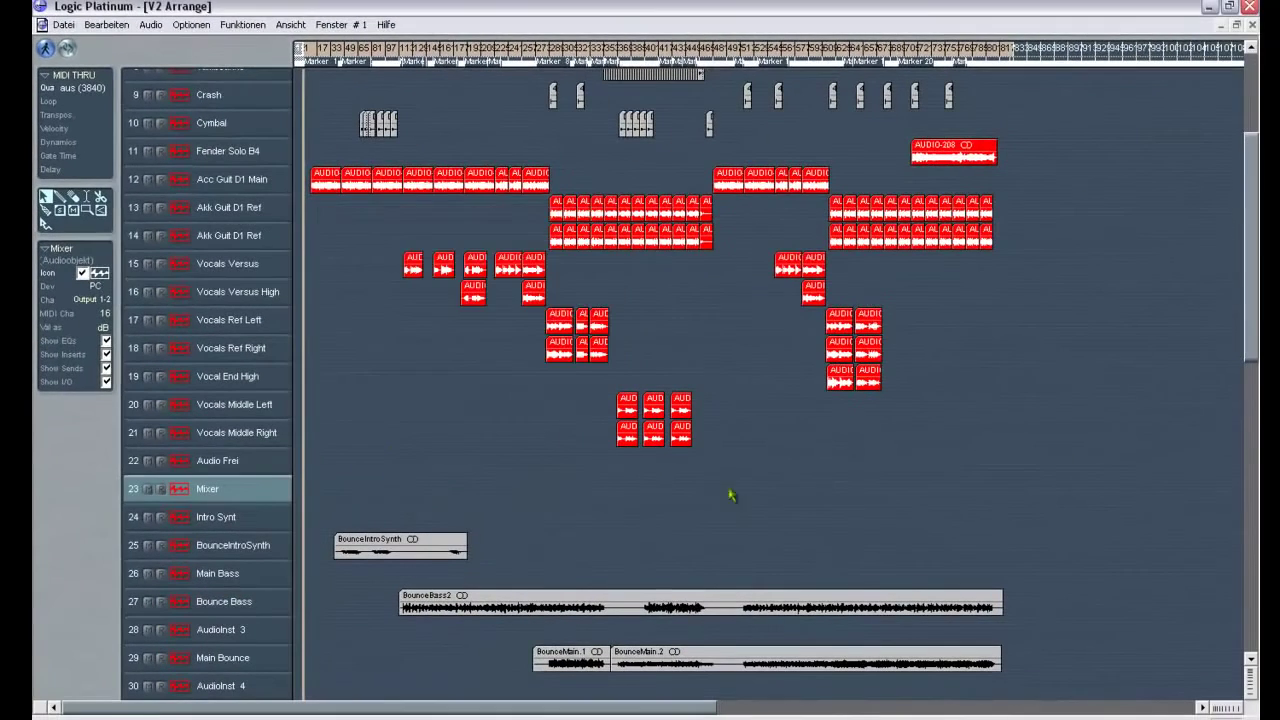